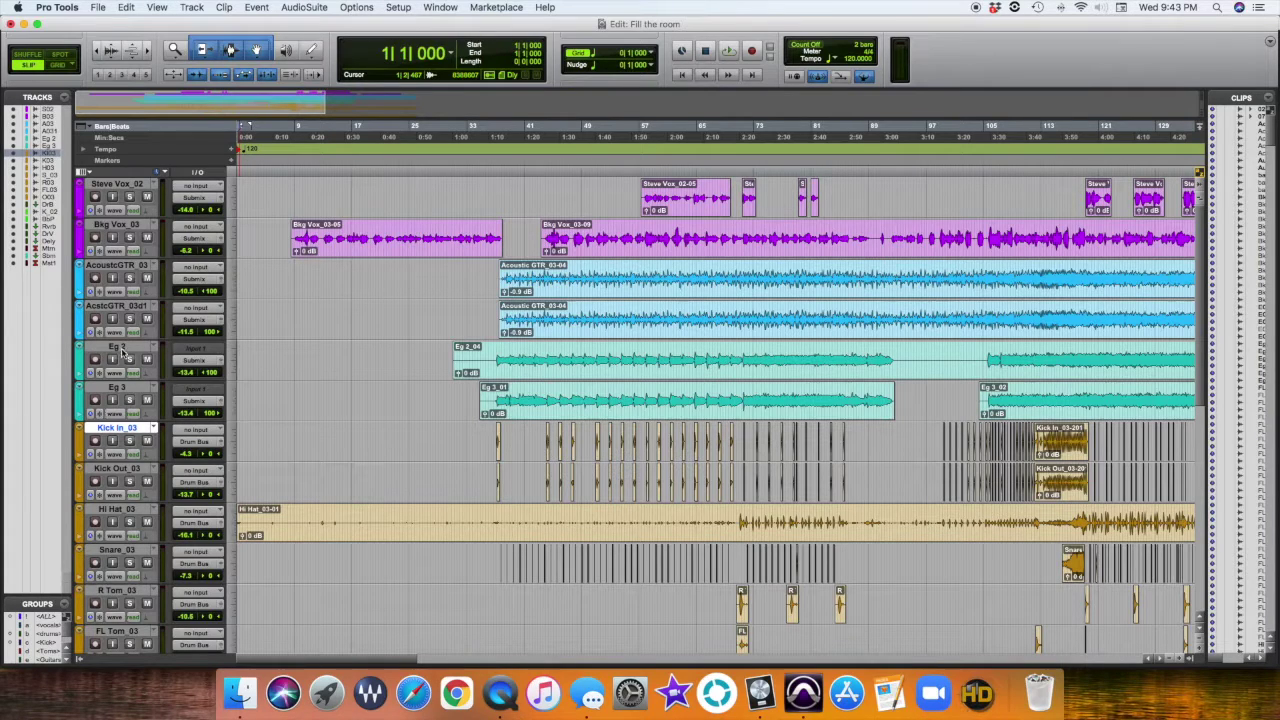
- Rename the Eg 2 electric guitar track as Eg 1
{"action": "scroll", "coordinate": [128, 432], "scroll_direction": "down", "scroll_amount": 8}
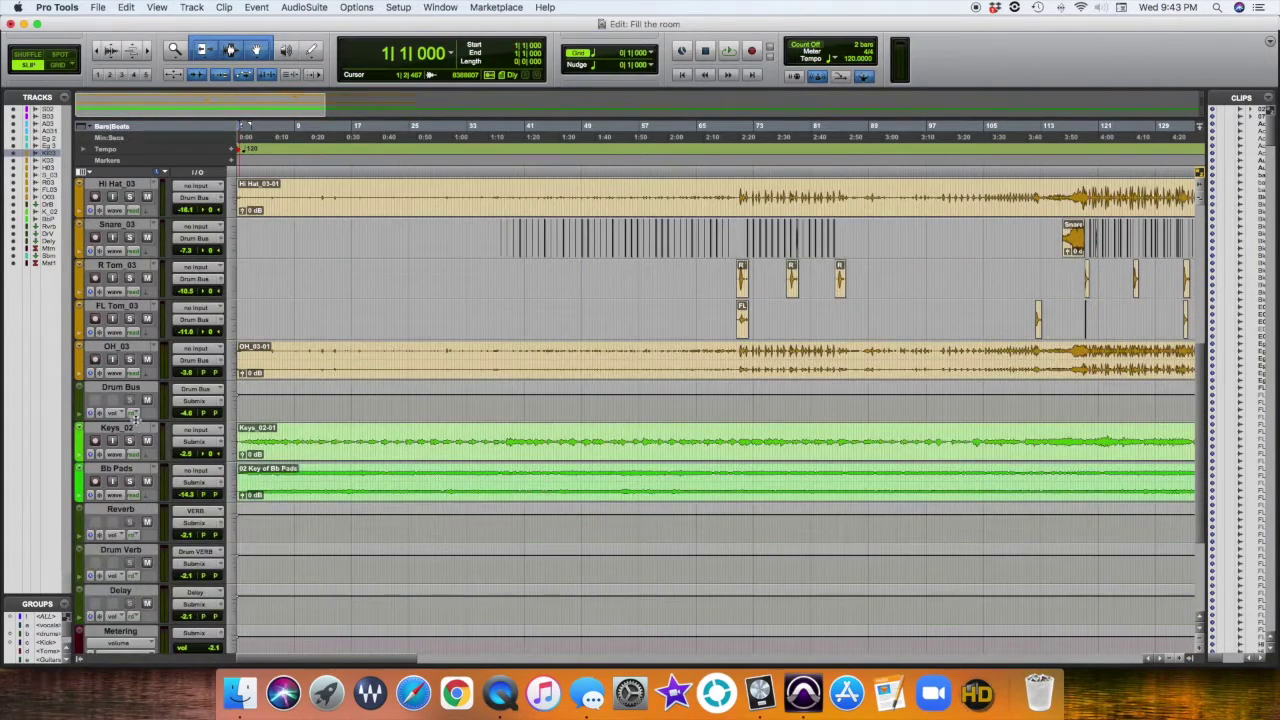
{"action": "scroll", "coordinate": [129, 421], "scroll_direction": "up", "scroll_amount": 1}
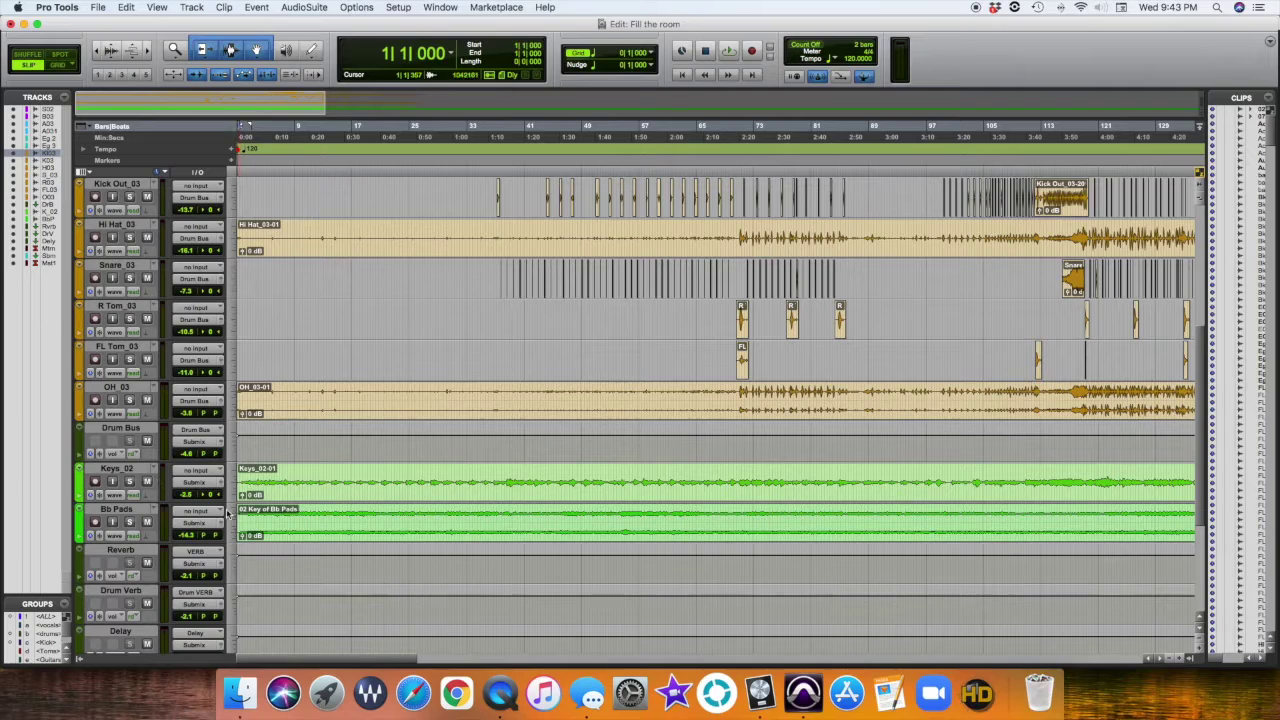
{"action": "scroll", "coordinate": [140, 450], "scroll_direction": "up", "scroll_amount": 7}
{"action": "scroll", "coordinate": [180, 452], "scroll_direction": "right", "scroll_amount": 3}
{"action": "scroll", "coordinate": [180, 452], "scroll_direction": "left", "scroll_amount": 3}
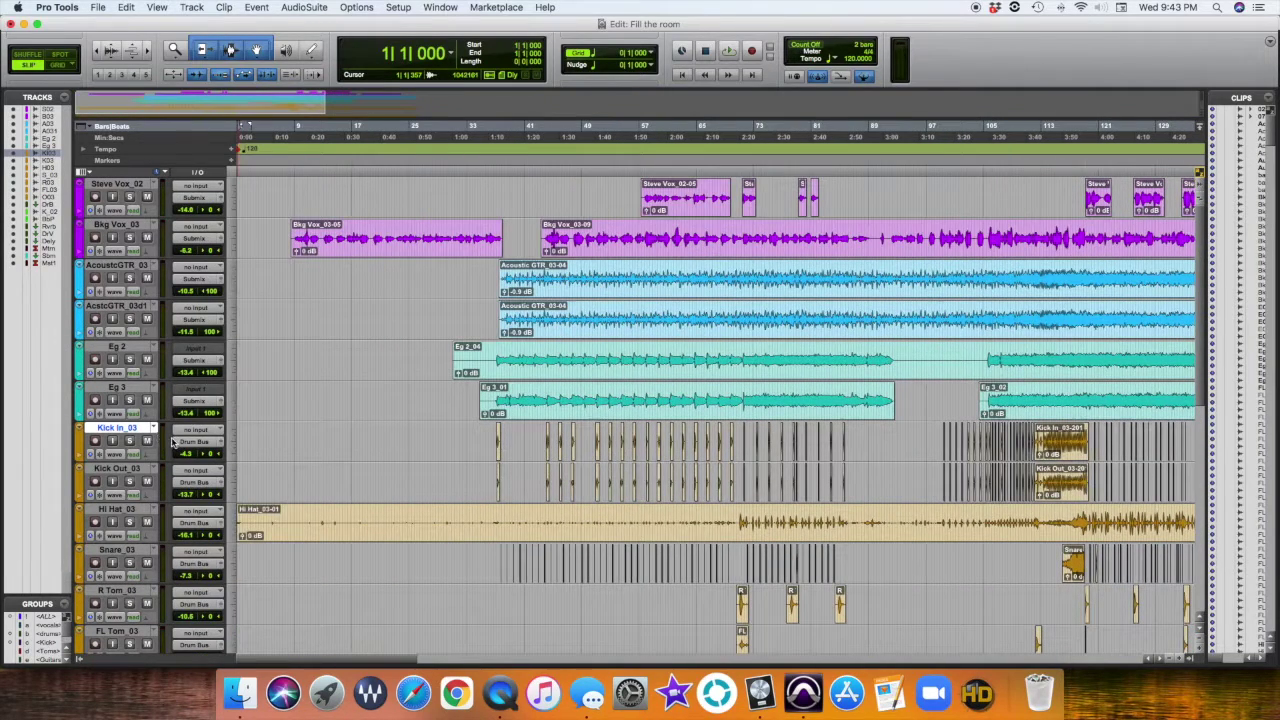
{"action": "double_click", "coordinate": [120, 347]}
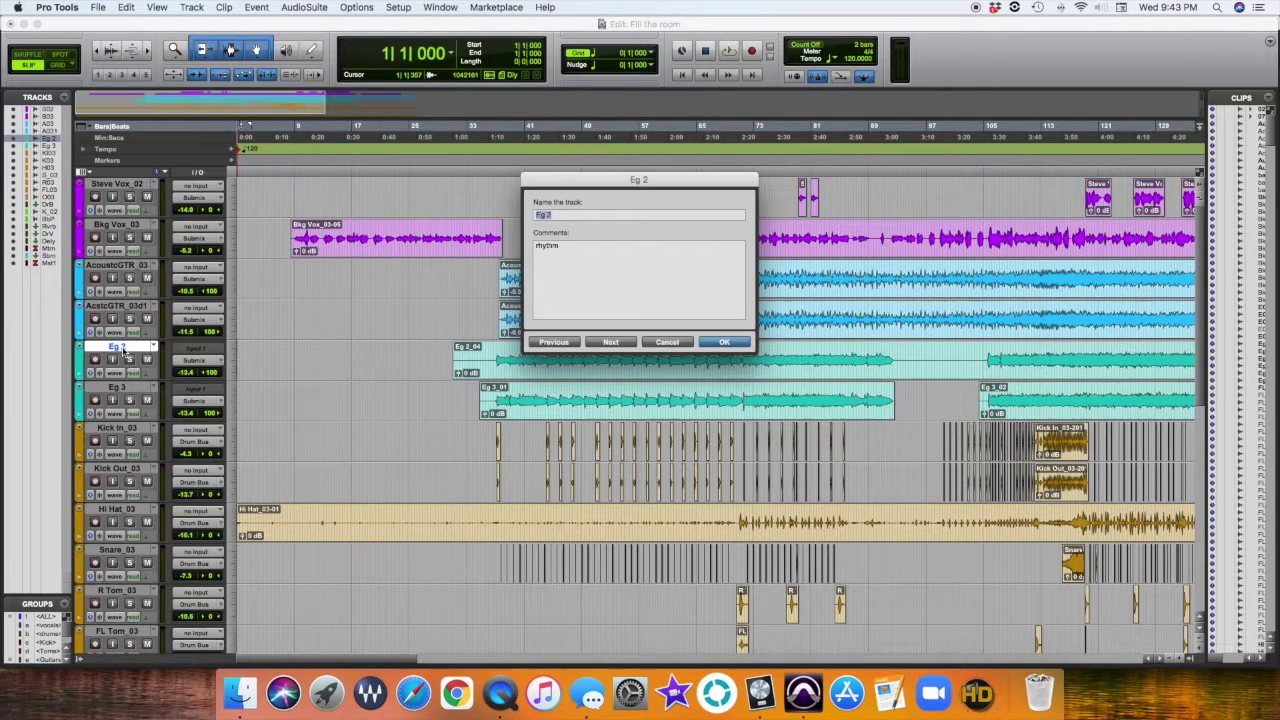
{"action": "type", "text": "Eg 1"}
{"action": "key", "text": "Return"}
- Rename the Eg 3 electric guitar track as Eg 2
{"action": "scroll", "coordinate": [60, 296], "scroll_direction": "down", "scroll_amount": 15}
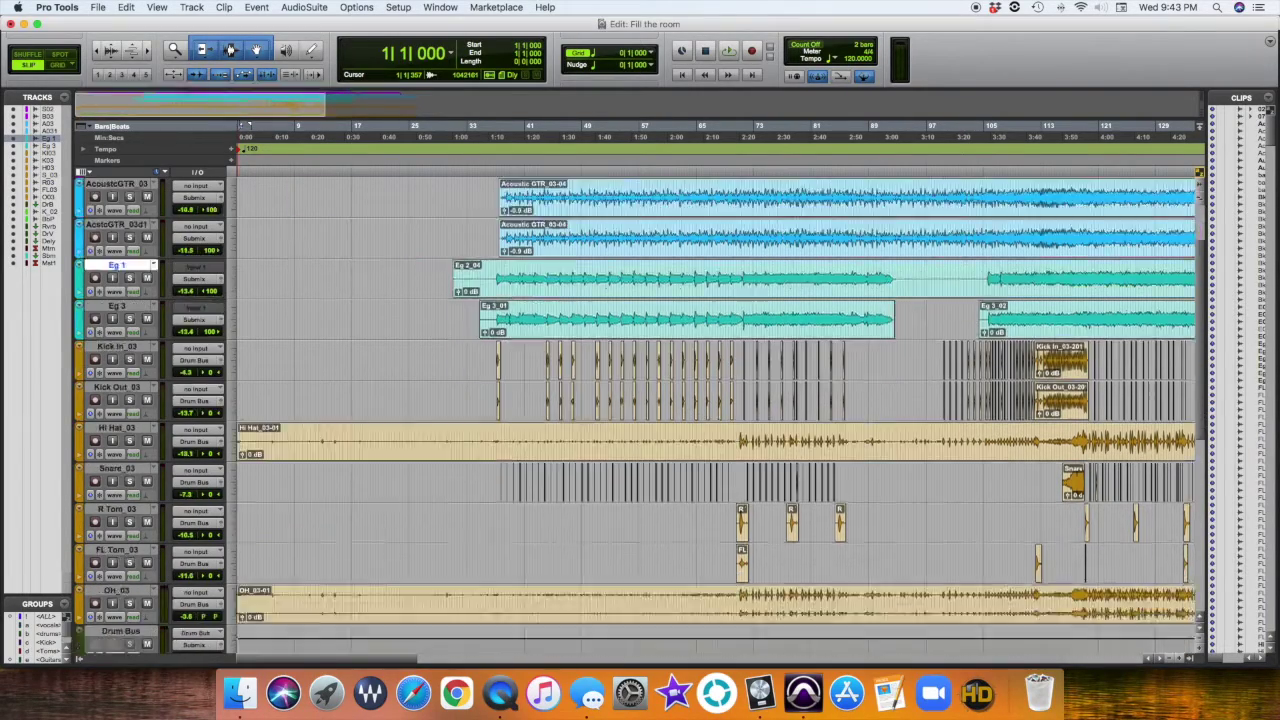
{"action": "scroll", "coordinate": [60, 296], "scroll_direction": "up", "scroll_amount": 15}
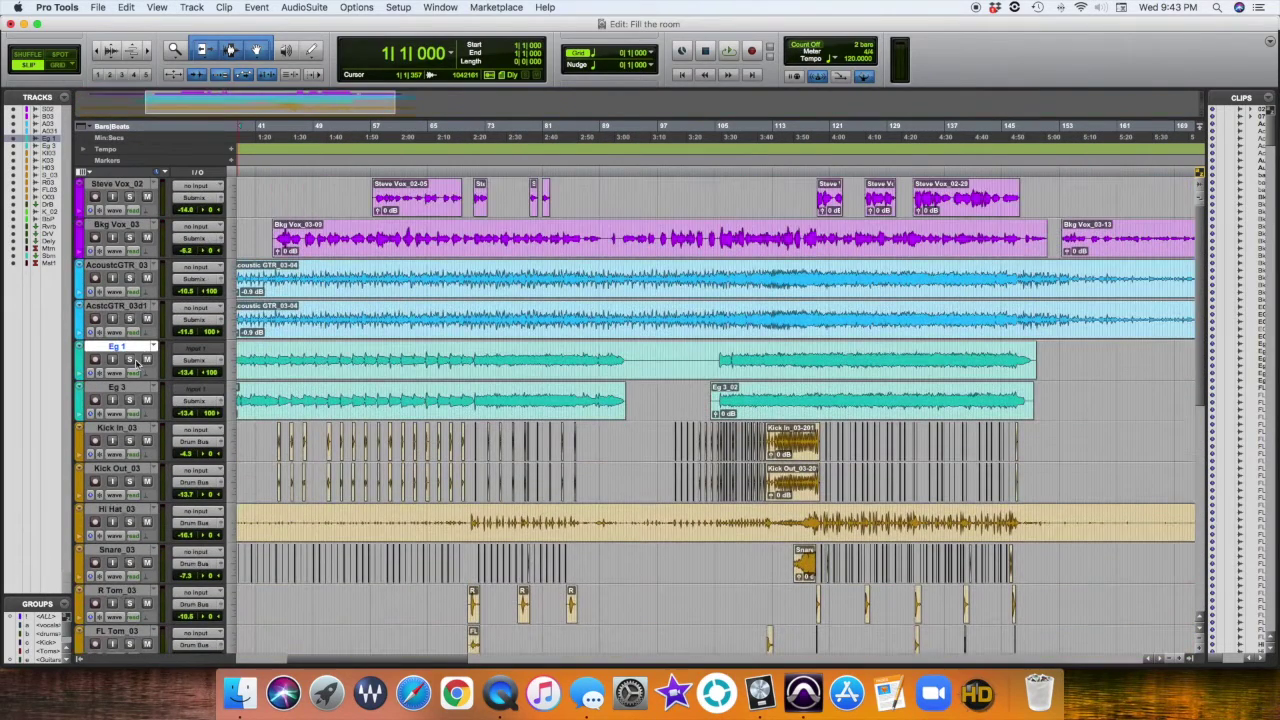
{"action": "double_click", "coordinate": [118, 387]}
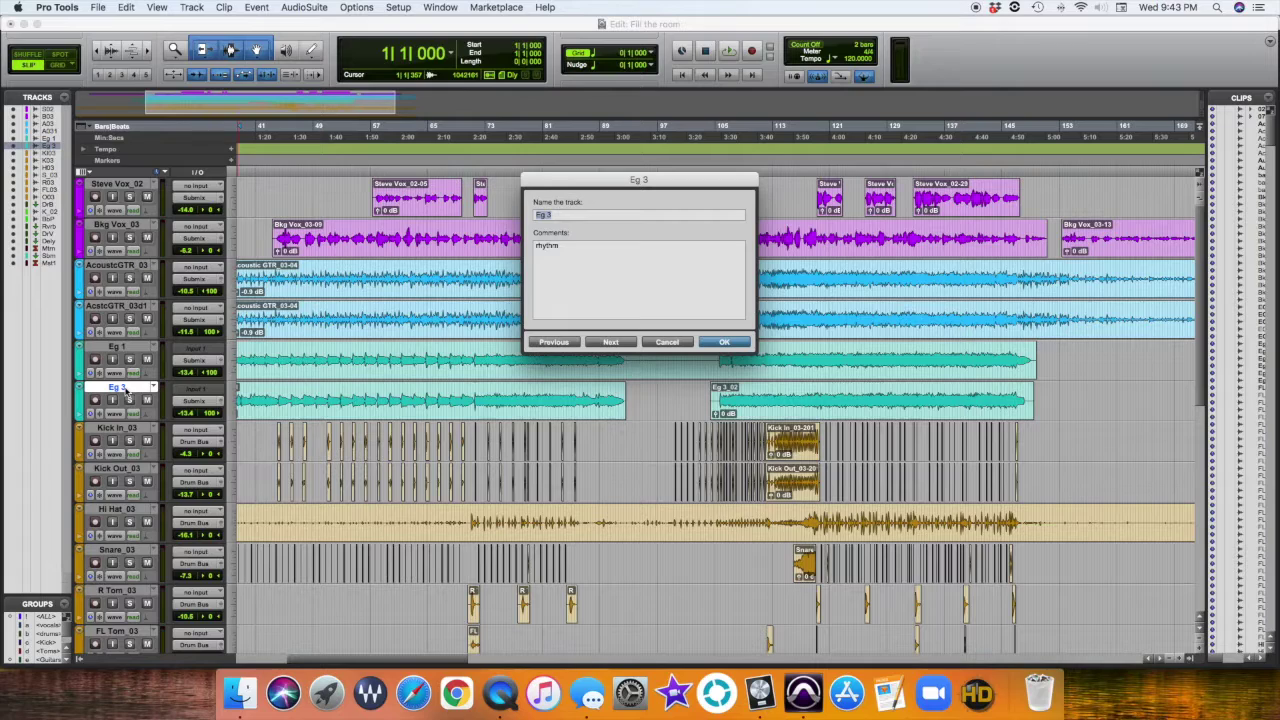
{"action": "type", "text": "E"}
{"action": "key", "text": "Return"}
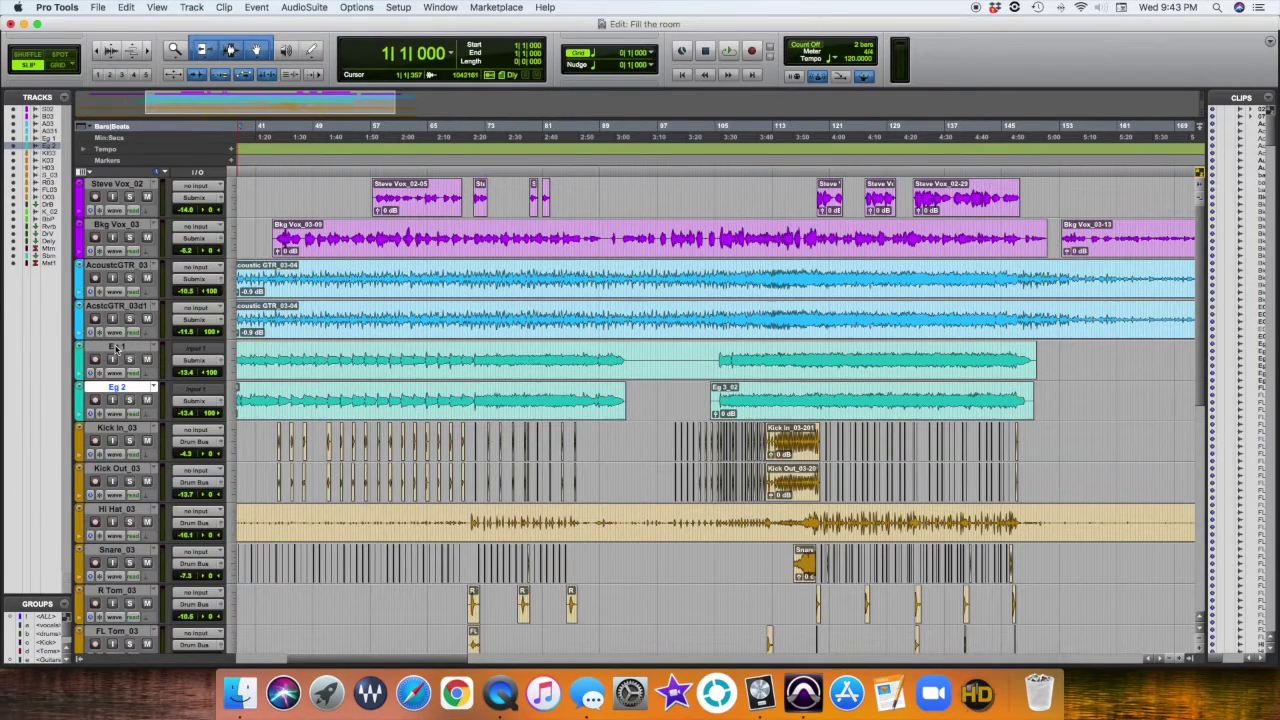
- Examine the session's vocal, guitar, drum, keys, effects and submix tracks, along with the list of track groups
{"action": "scroll", "coordinate": [117, 350], "scroll_direction": "left", "scroll_amount": 10}
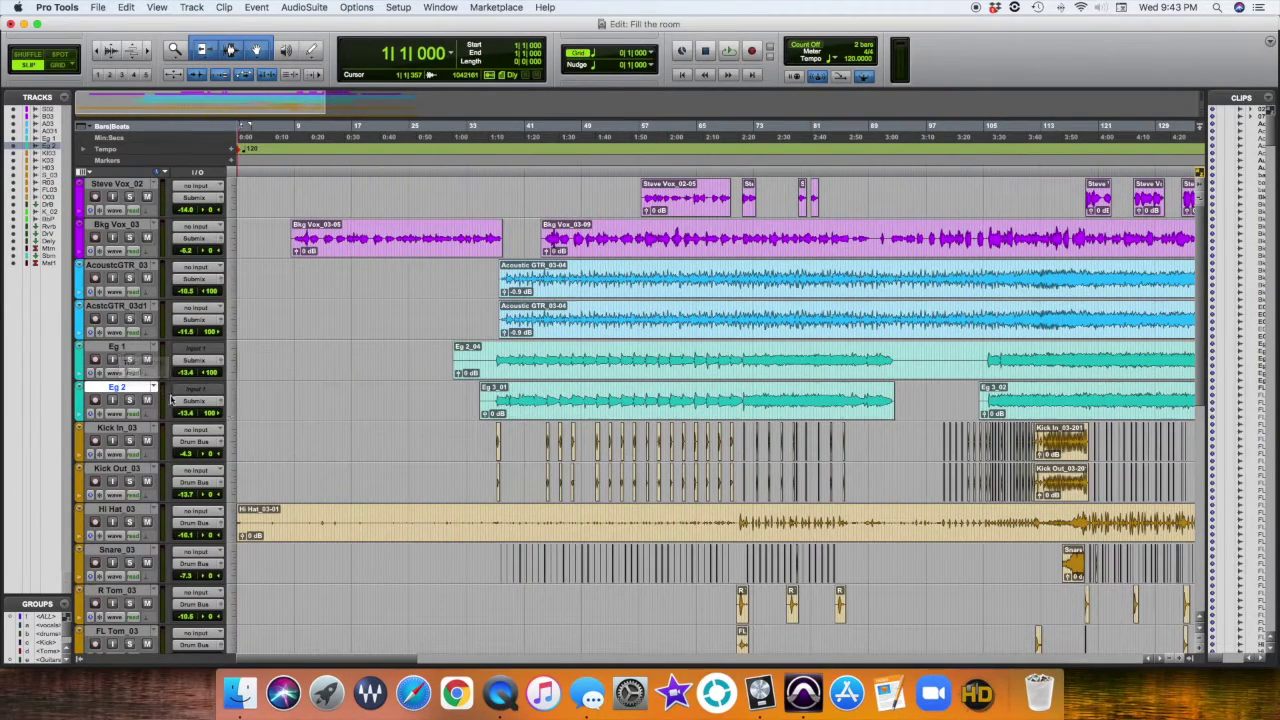
{"action": "scroll", "coordinate": [300, 440], "scroll_direction": "down", "scroll_amount": 10}
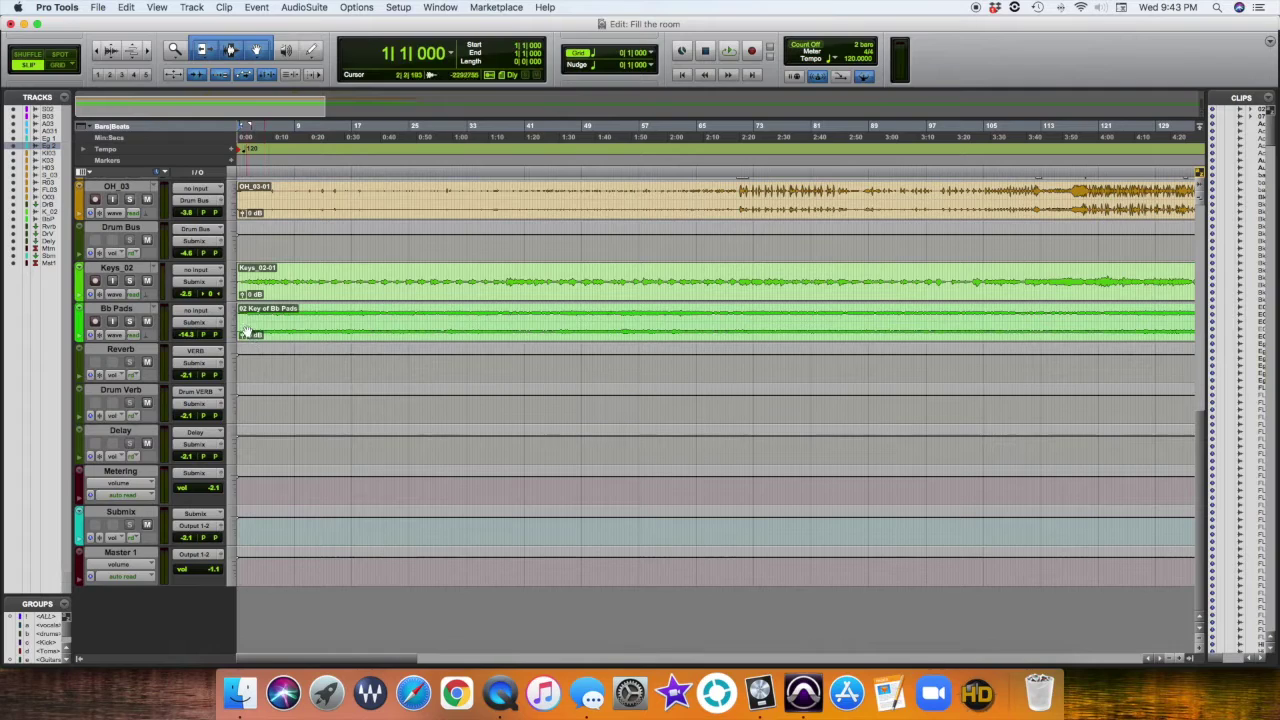
{"action": "scroll", "coordinate": [312, 316], "scroll_direction": "up", "scroll_amount": 10}
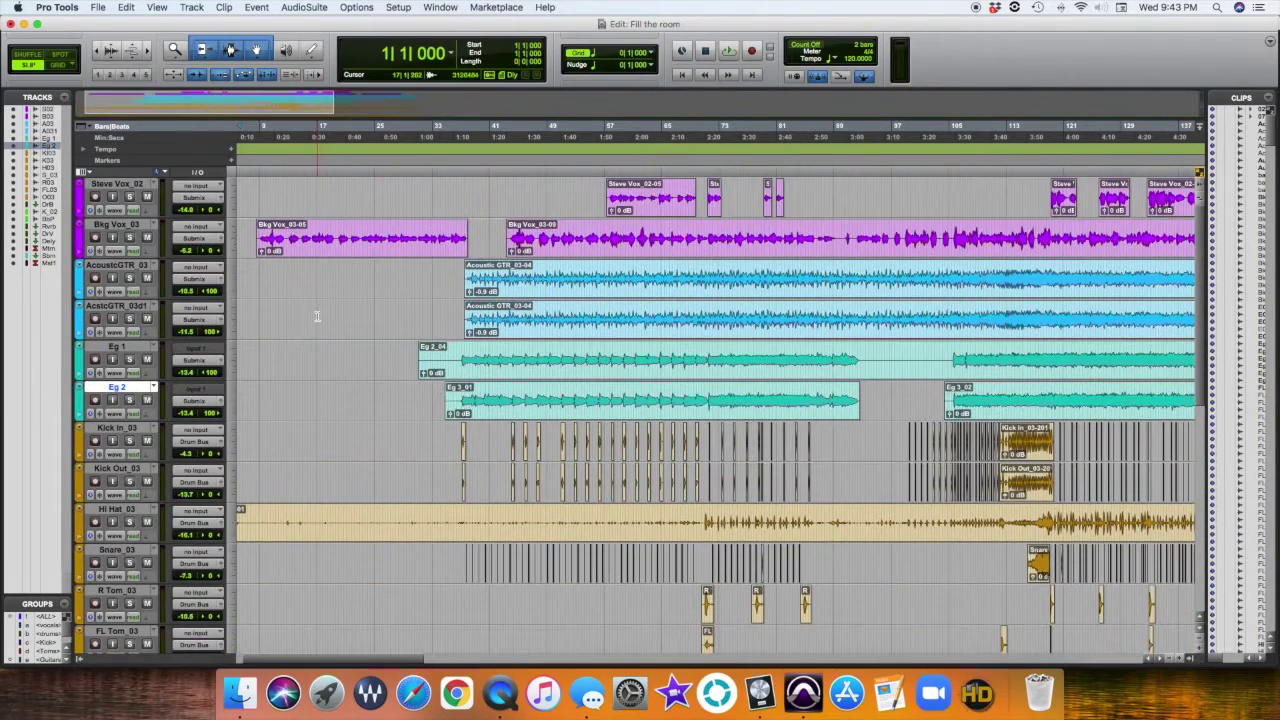
{"action": "scroll", "coordinate": [320, 318], "scroll_direction": "down", "scroll_amount": 8}
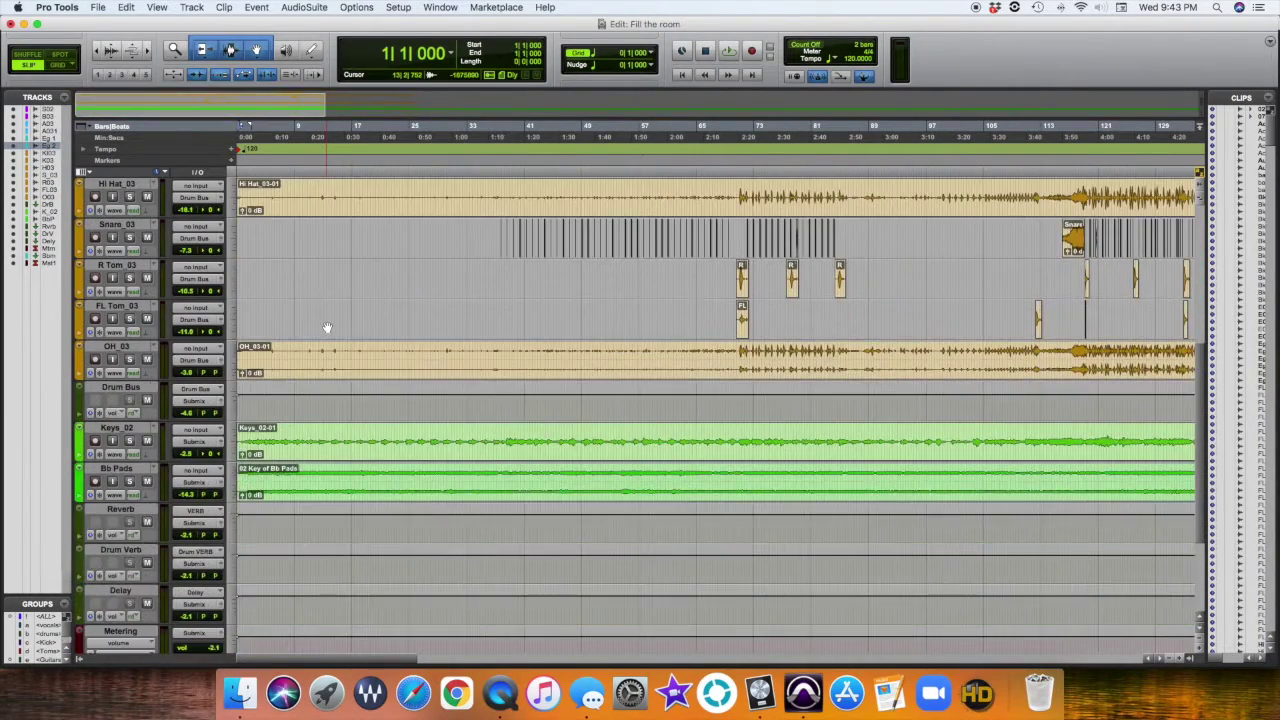
{"action": "scroll", "coordinate": [325, 325], "scroll_direction": "up", "scroll_amount": 7}
{"action": "scroll", "coordinate": [327, 328], "scroll_direction": "up", "scroll_amount": 1}
{"action": "scroll", "coordinate": [325, 324], "scroll_direction": "right", "scroll_amount": 5}
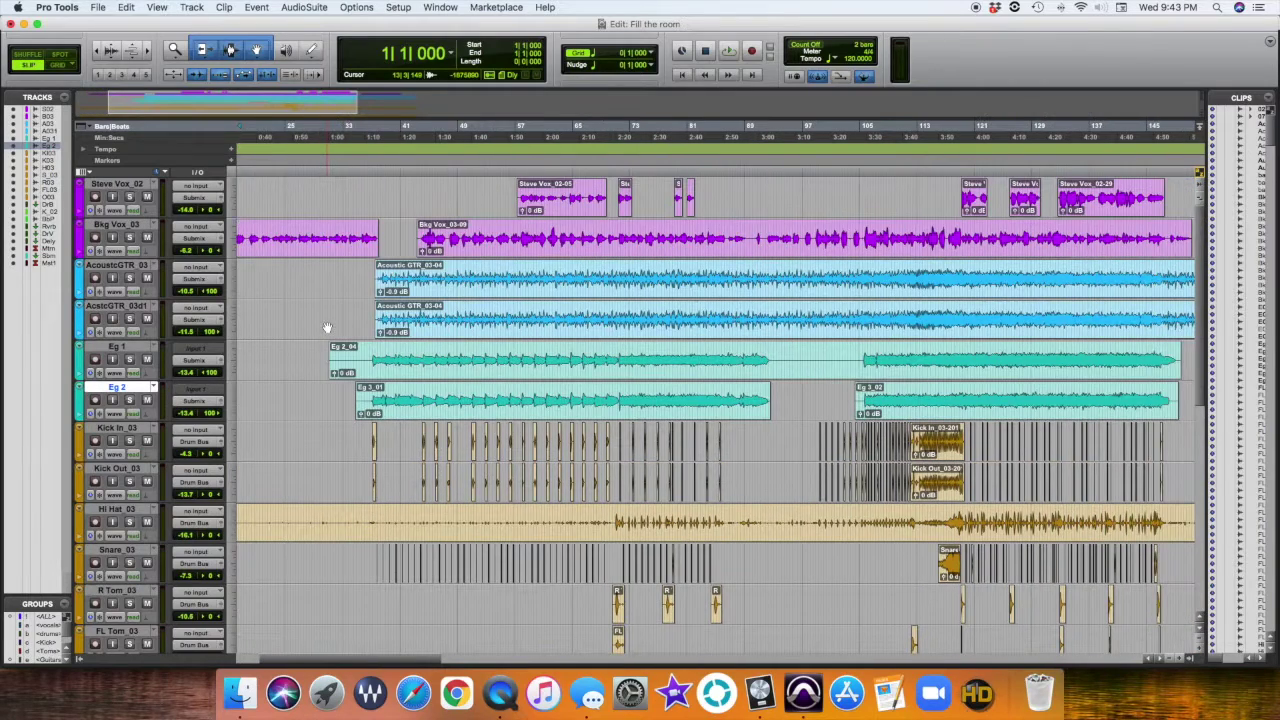
{"action": "left_click", "coordinate": [148, 319]}
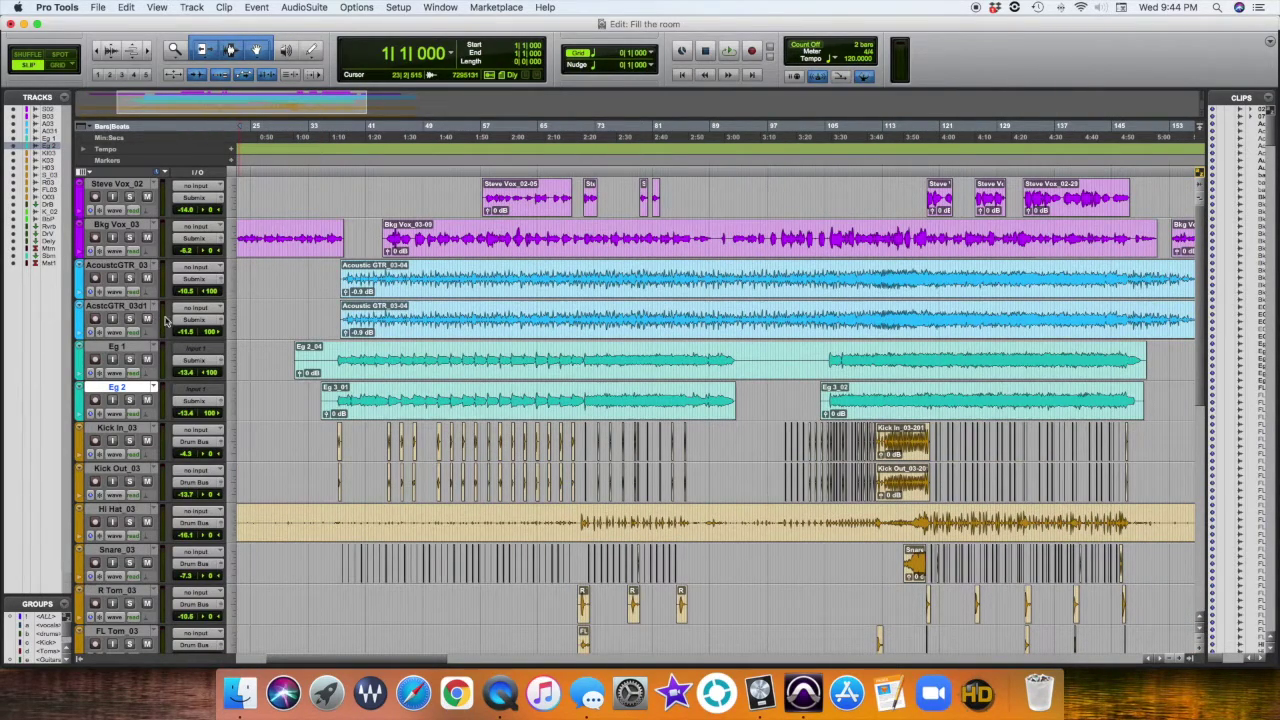
{"action": "scroll", "coordinate": [345, 206], "scroll_direction": "left", "scroll_amount": 5}
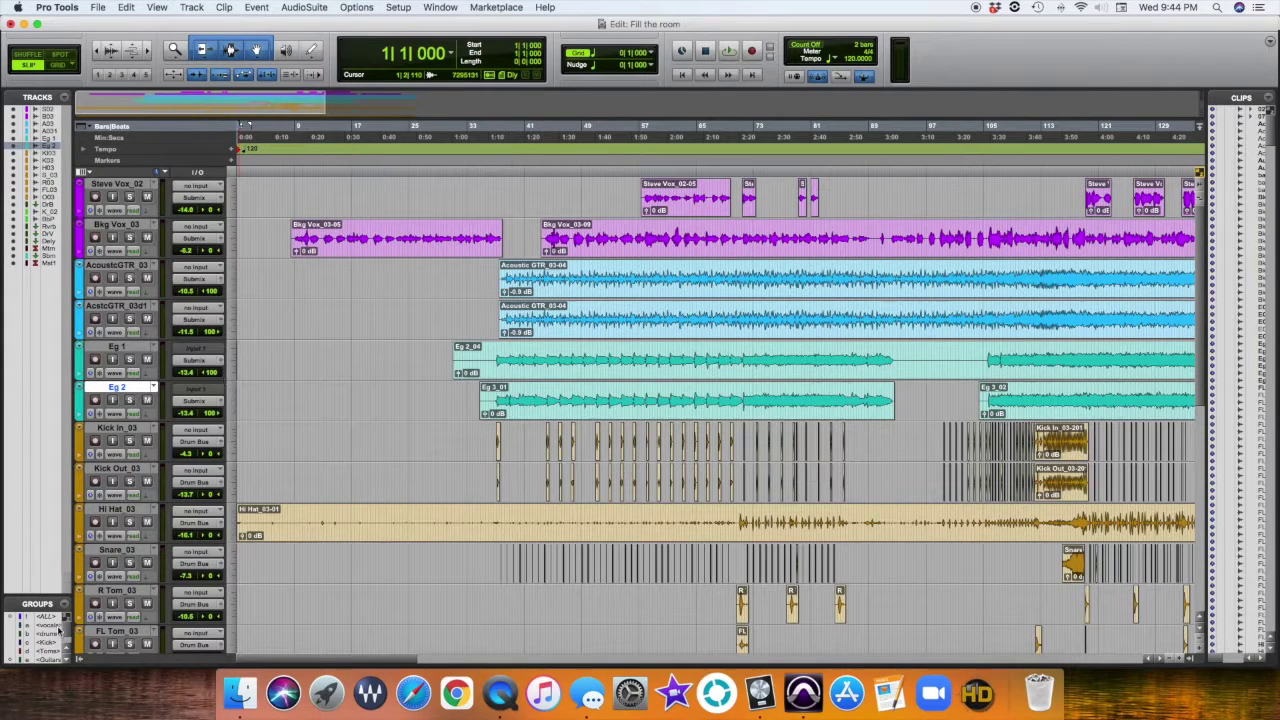
{"action": "scroll", "coordinate": [55, 640], "scroll_direction": "down", "scroll_amount": 2}
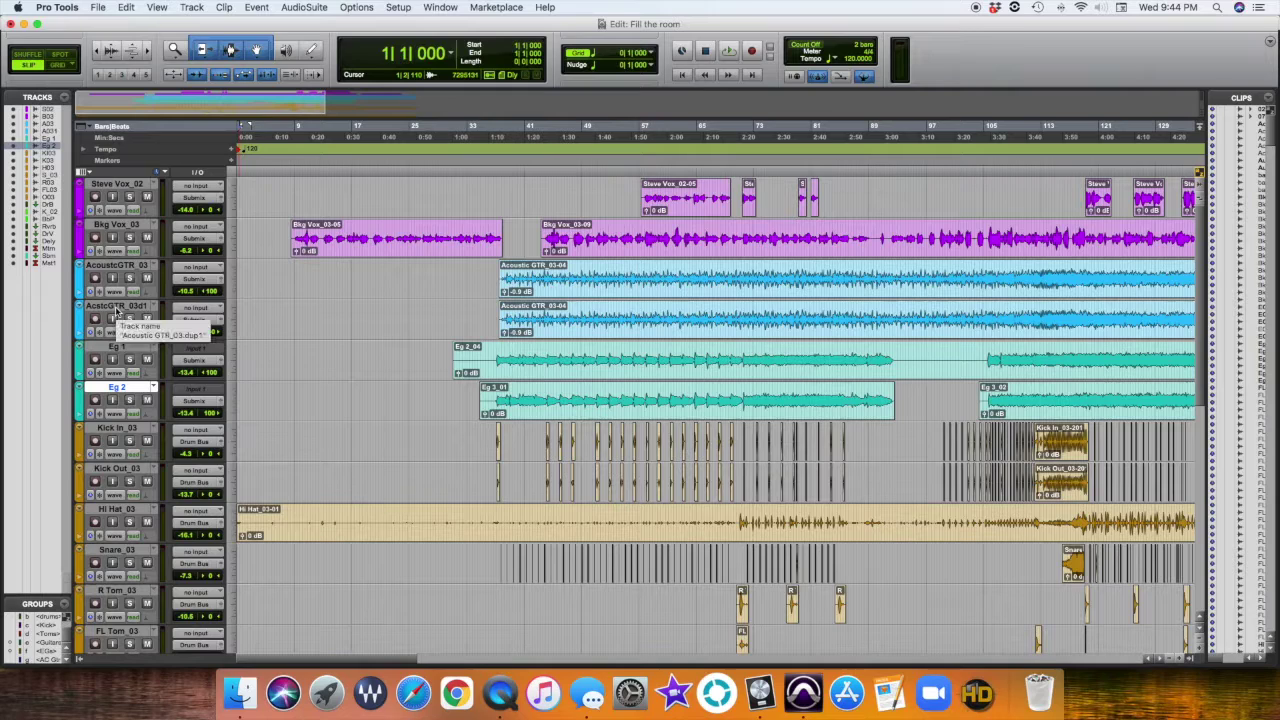
- Review the routing, panning and levels of all channels in the Mix window and return to the Edit window
{"action": "key", "text": "super+equal"}
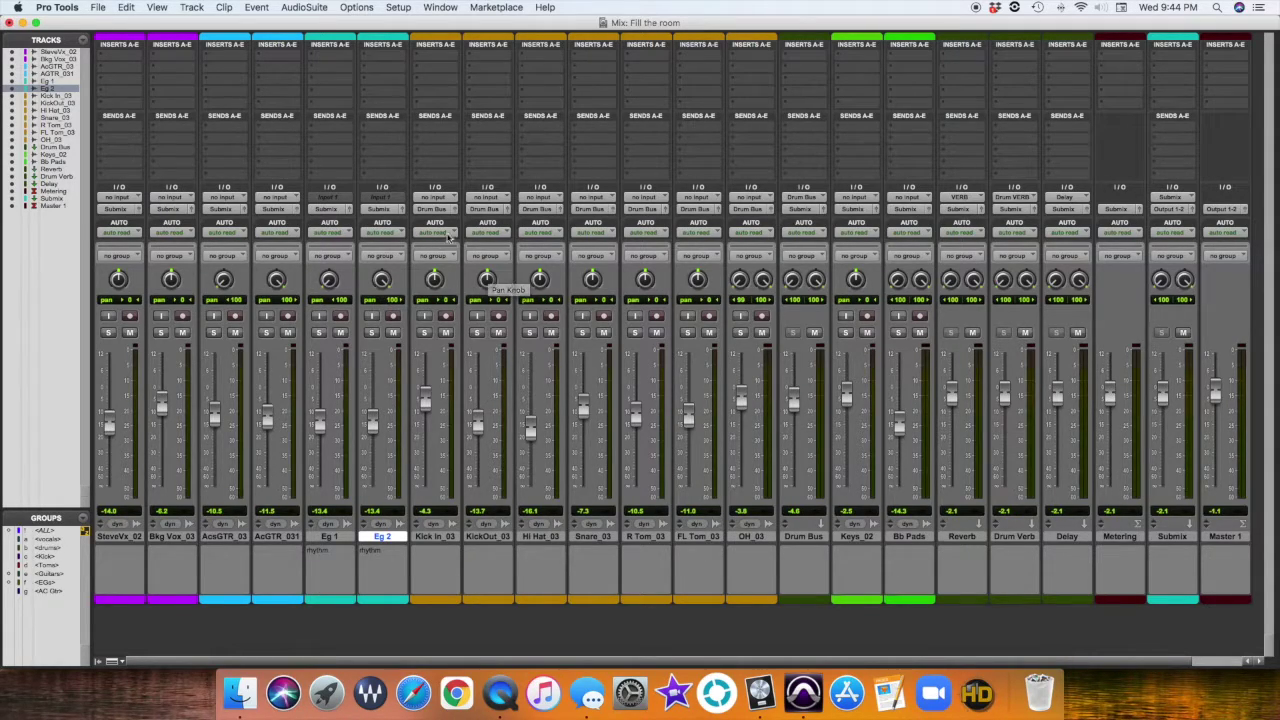
{"action": "scroll", "coordinate": [1092, 257], "scroll_direction": "right", "scroll_amount": 3}
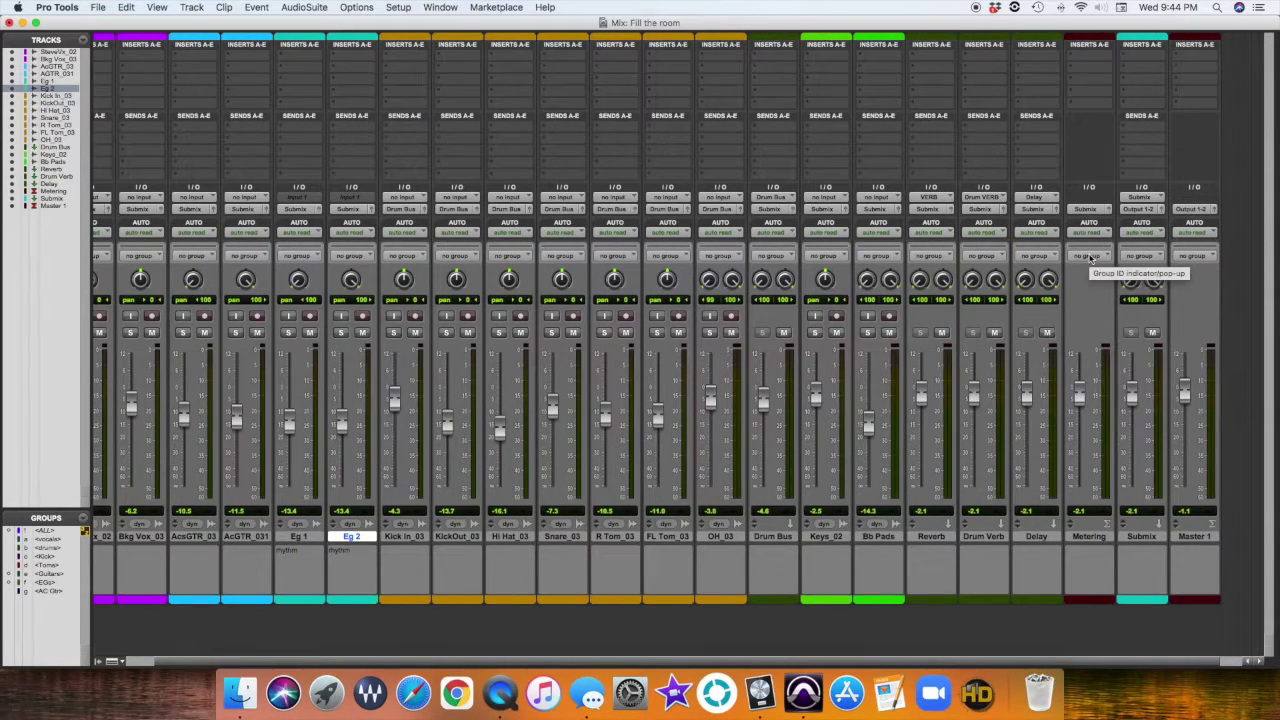
{"action": "scroll", "coordinate": [708, 234], "scroll_direction": "left", "scroll_amount": 3}
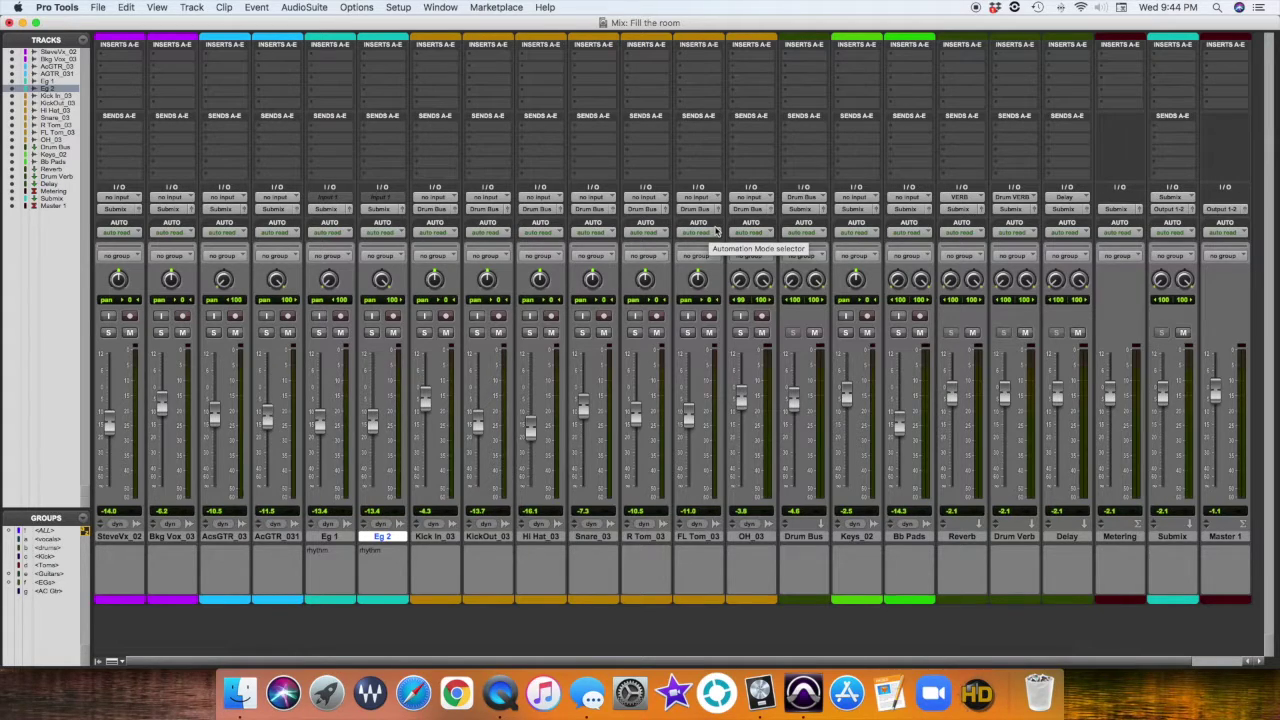
{"action": "key", "text": "super+equal"}
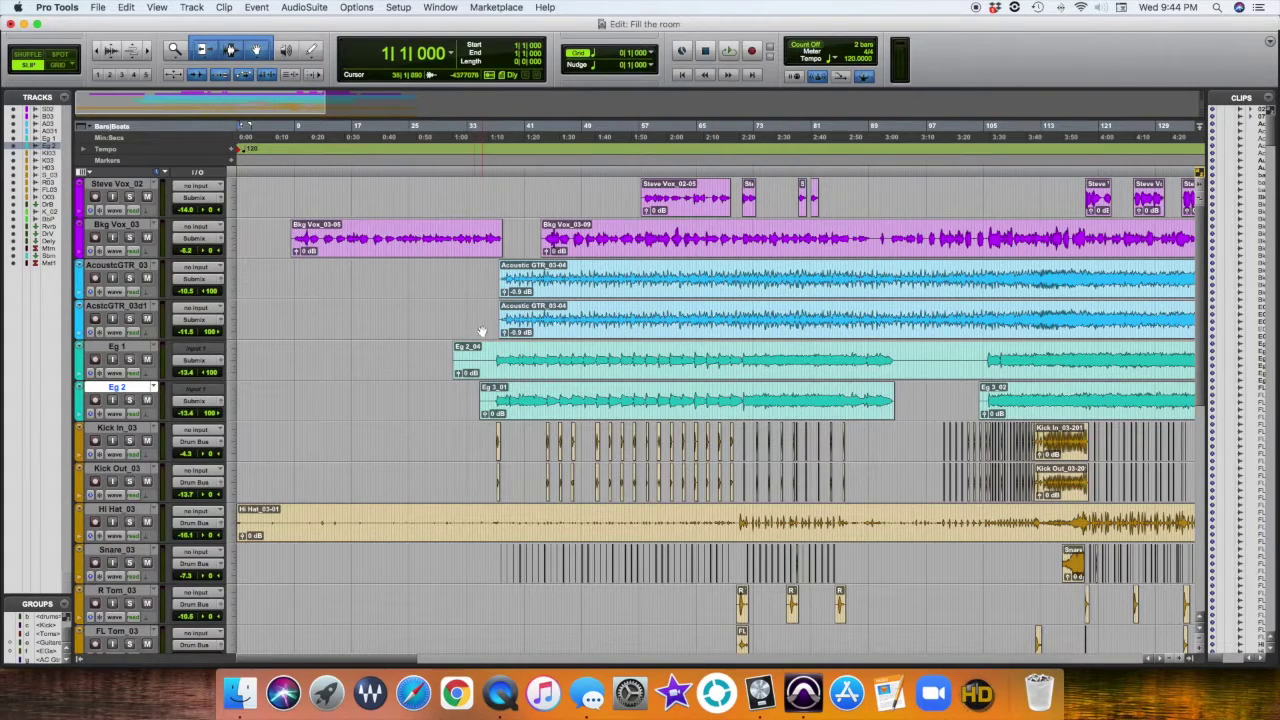
- Mute the Eg 1, Eg 2, duplicate acoustic guitar and Bb Pads tracks
{"action": "left_click", "coordinate": [147, 361]}
{"action": "left_click", "coordinate": [147, 401]}
{"action": "left_click", "coordinate": [147, 319]}
{"action": "scroll", "coordinate": [136, 453], "scroll_direction": "down", "scroll_amount": 15}
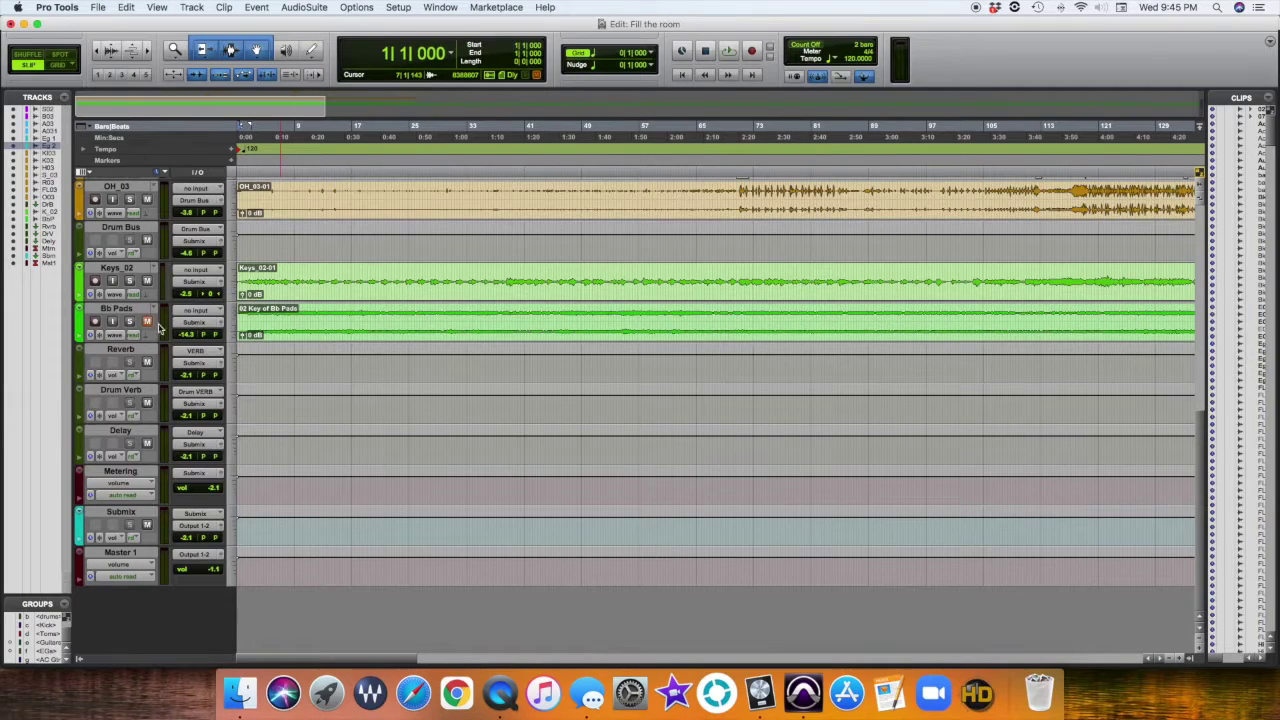
{"action": "scroll", "coordinate": [157, 333], "scroll_direction": "up", "scroll_amount": 15}
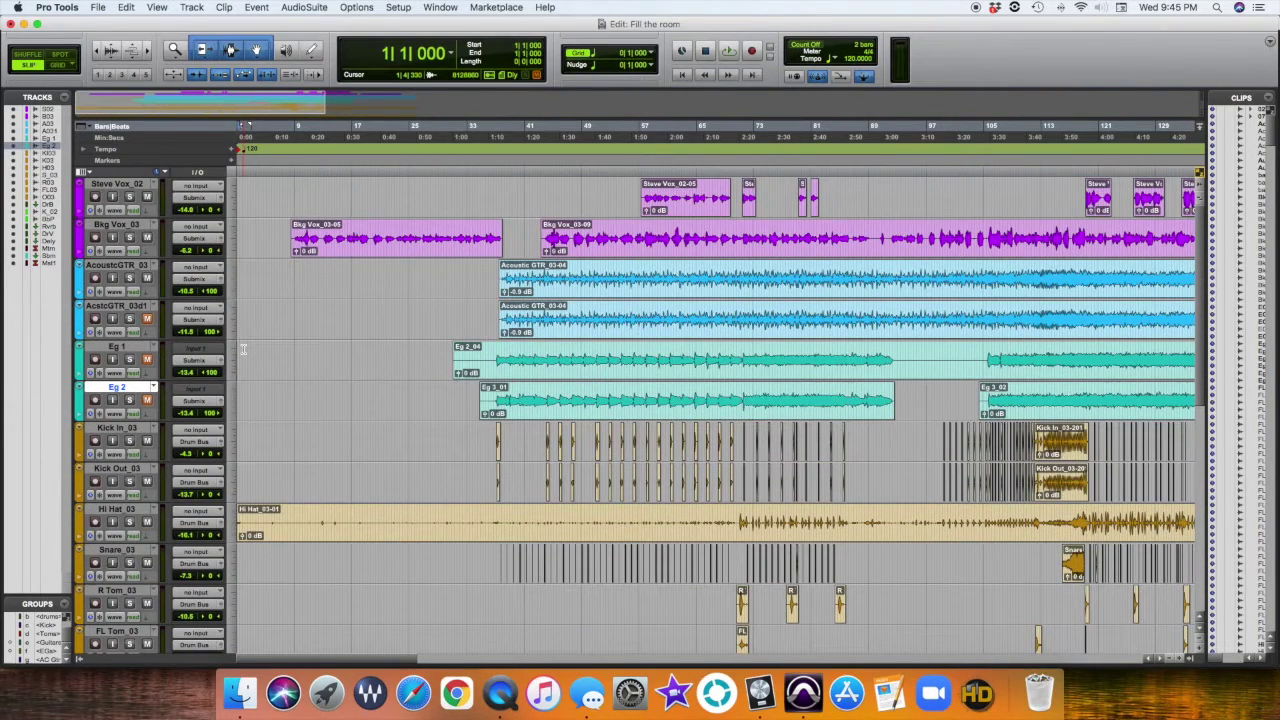
- Pan the original acoustic guitar channel to the centre in the Mix window and return to the Edit window
{"action": "key", "text": "super+equal"}
{"action": "scroll", "coordinate": [213, 297], "scroll_direction": "right", "scroll_amount": 2}
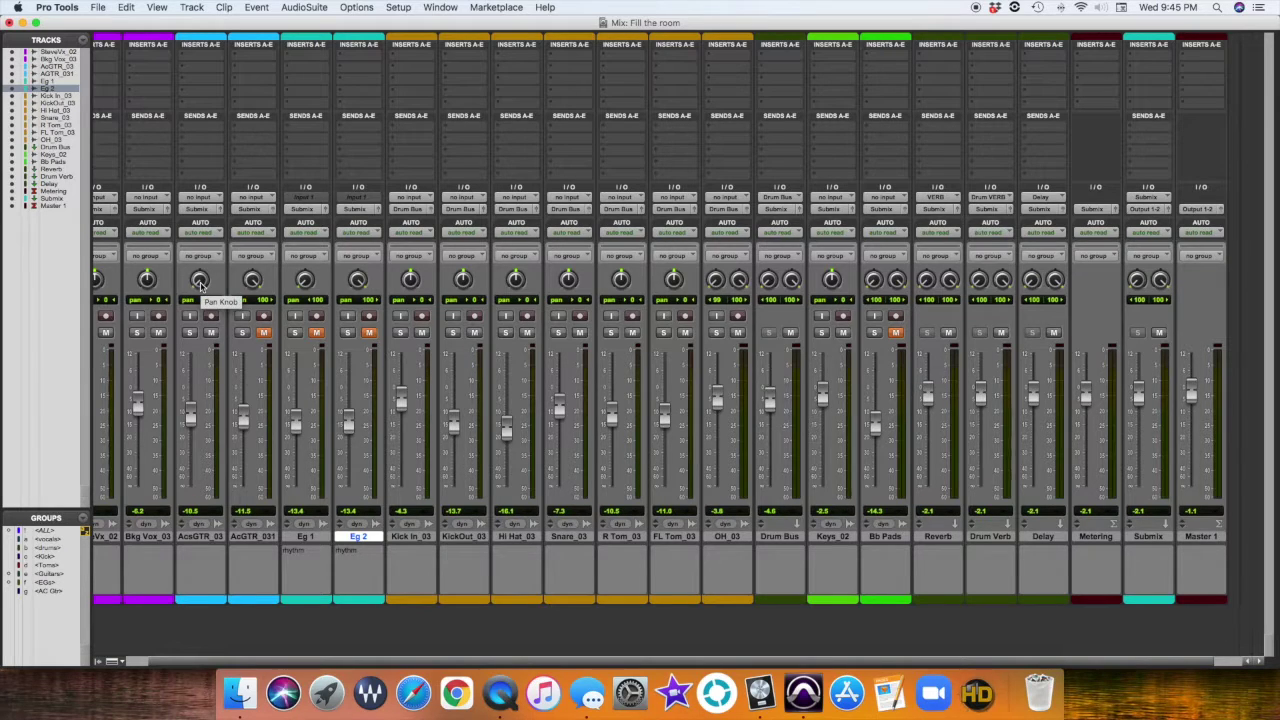
{"action": "scroll", "coordinate": [200, 286], "scroll_direction": "left", "scroll_amount": 2}
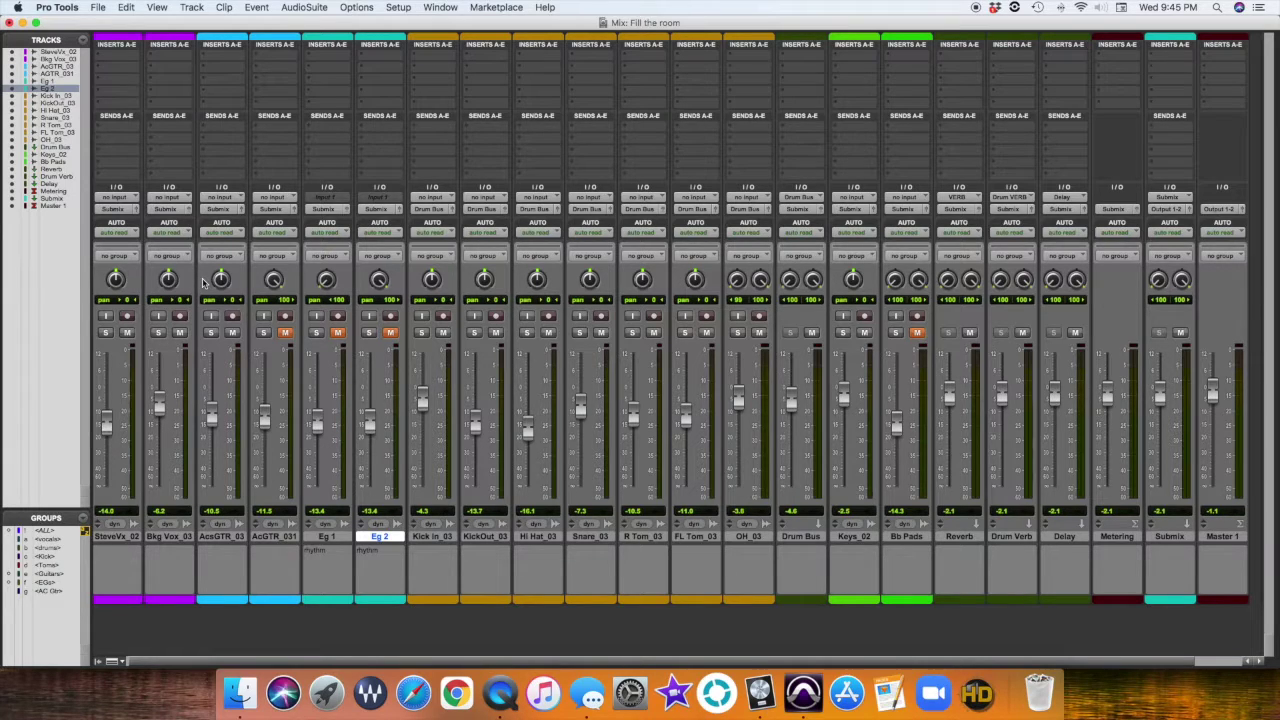
{"action": "key", "text": "super+equal"}
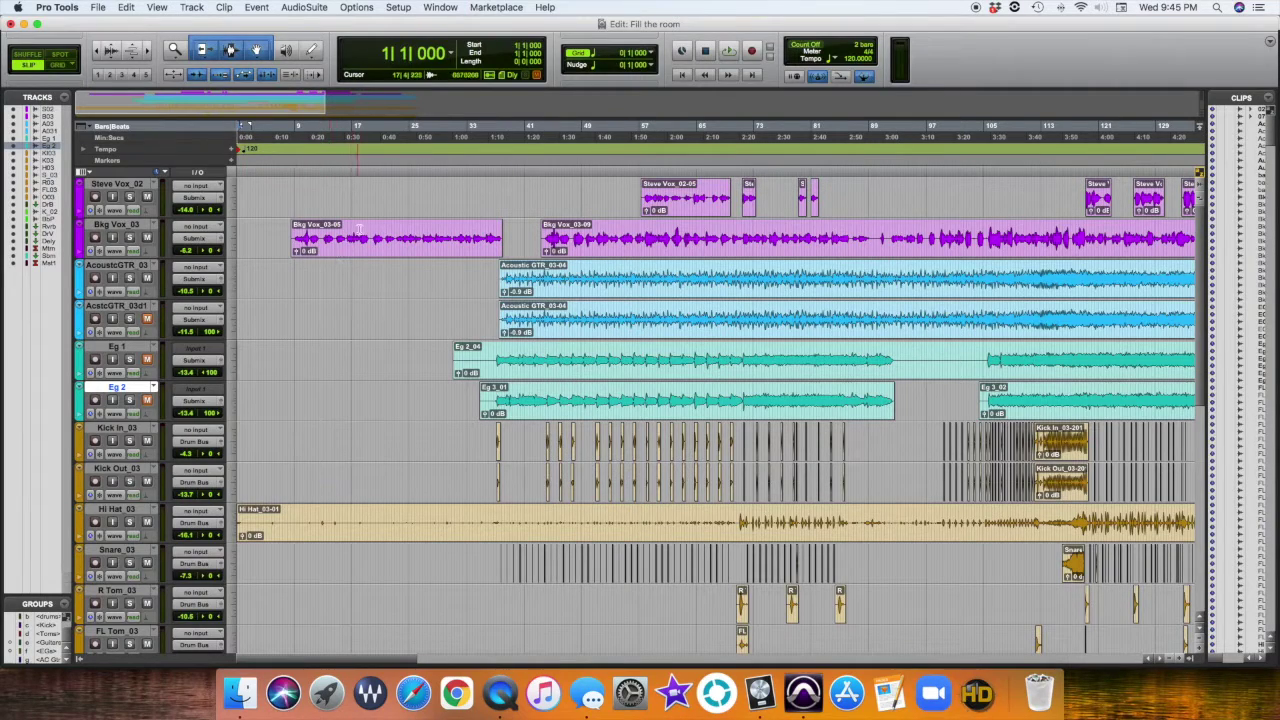
- Play the reduced mix from bar 36, just before the acoustic guitar enters, and stop after about eight bars
{"action": "scroll", "coordinate": [438, 300], "scroll_direction": "right", "scroll_amount": 3}
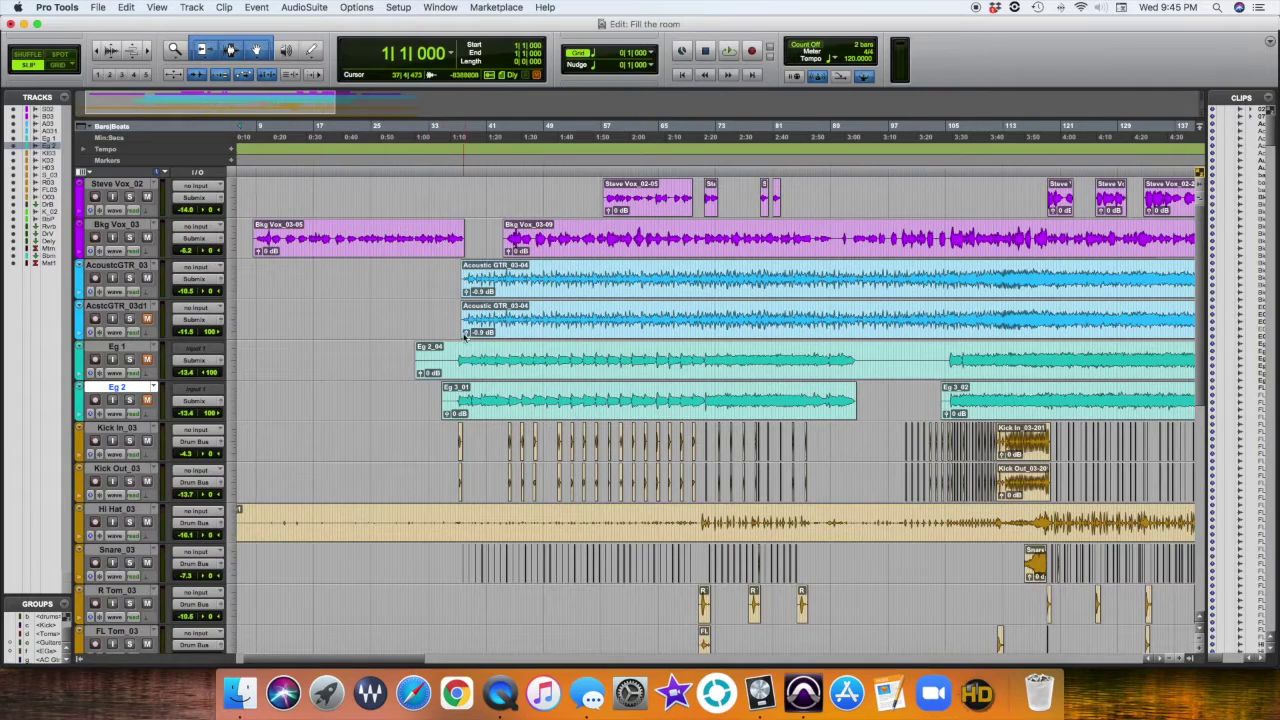
{"action": "left_click", "coordinate": [456, 277]}
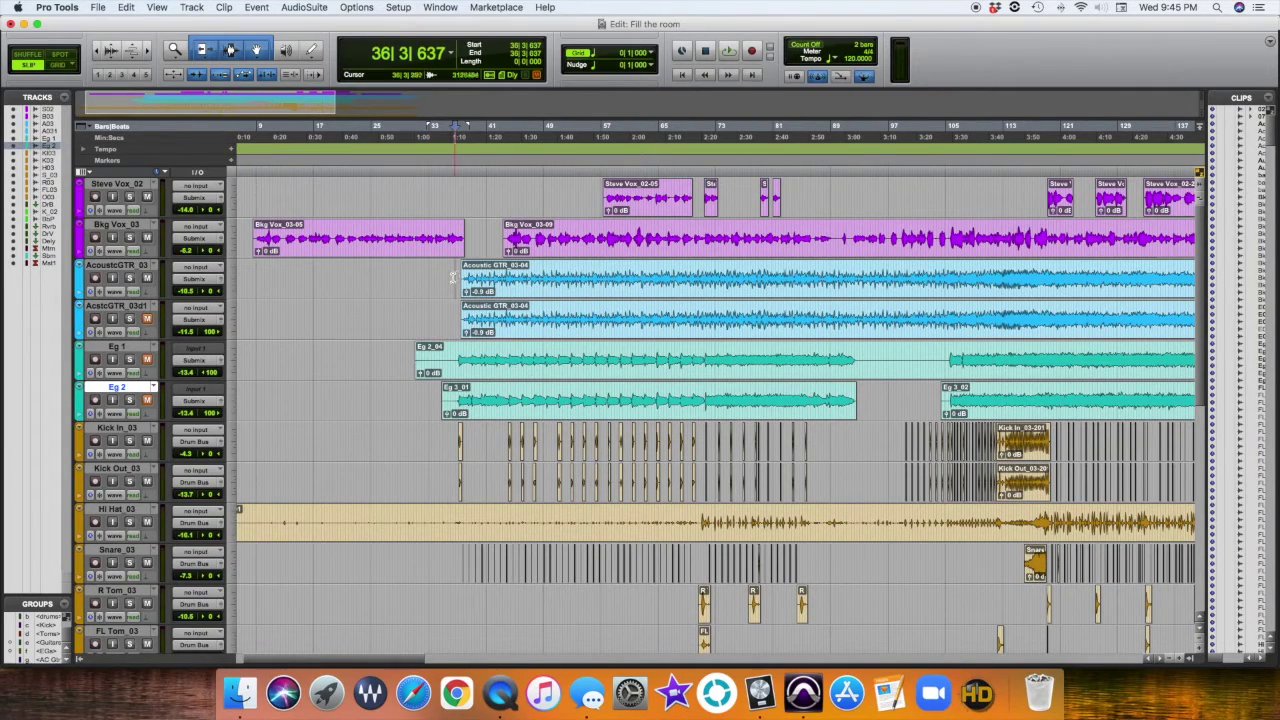
{"action": "key", "text": "space"}
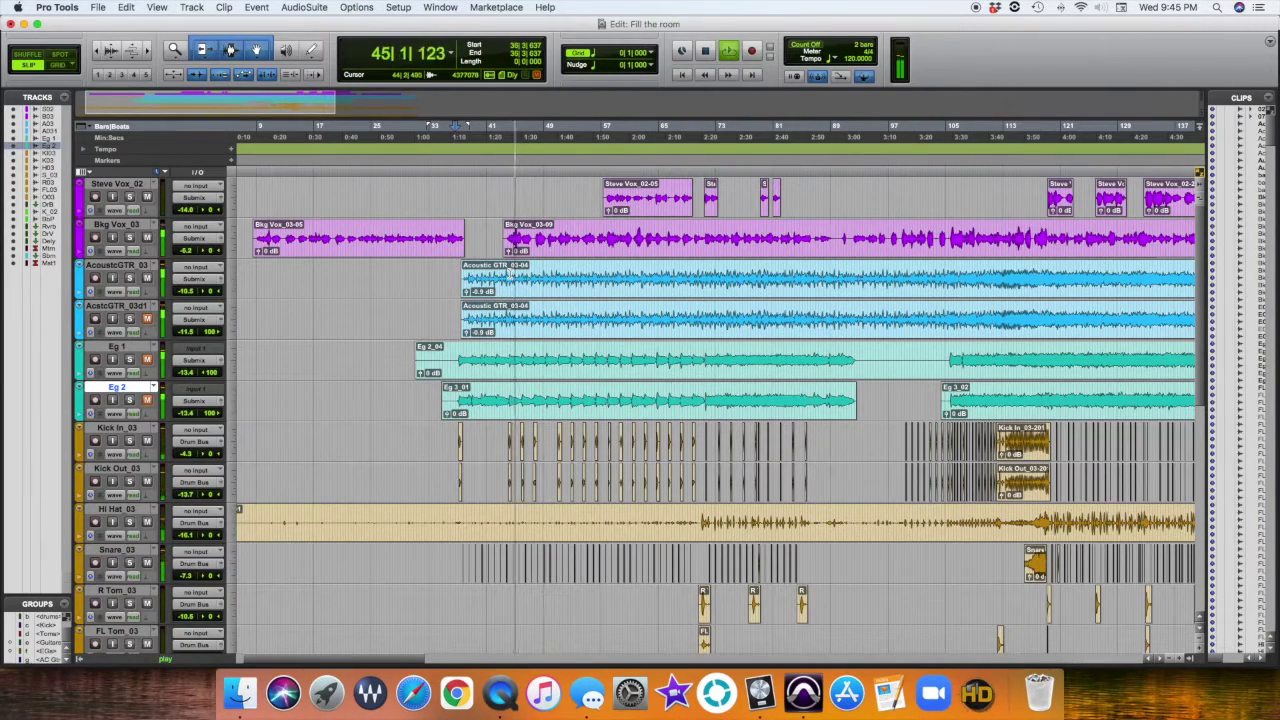
{"action": "key", "text": "space"}
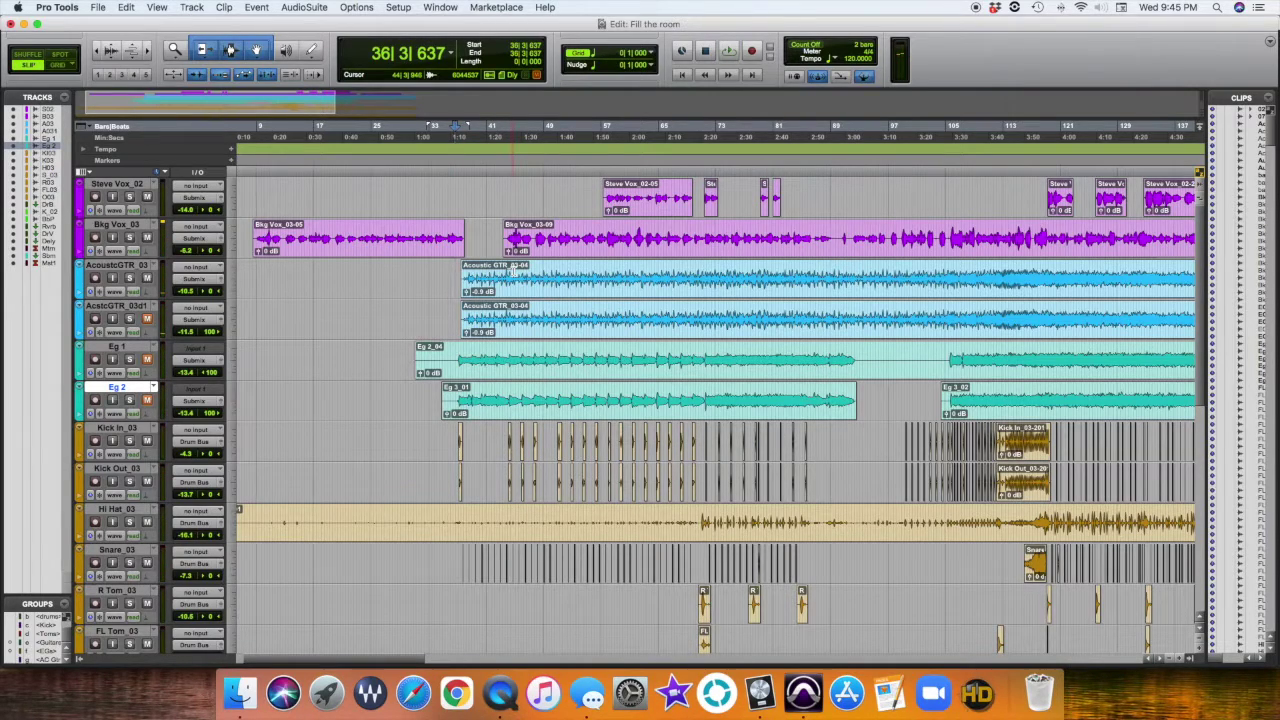
- Audition the fuller drum section of the reduced mix from about bar 72 and stop playback
{"action": "scroll", "coordinate": [580, 282], "scroll_direction": "right", "scroll_amount": 5}
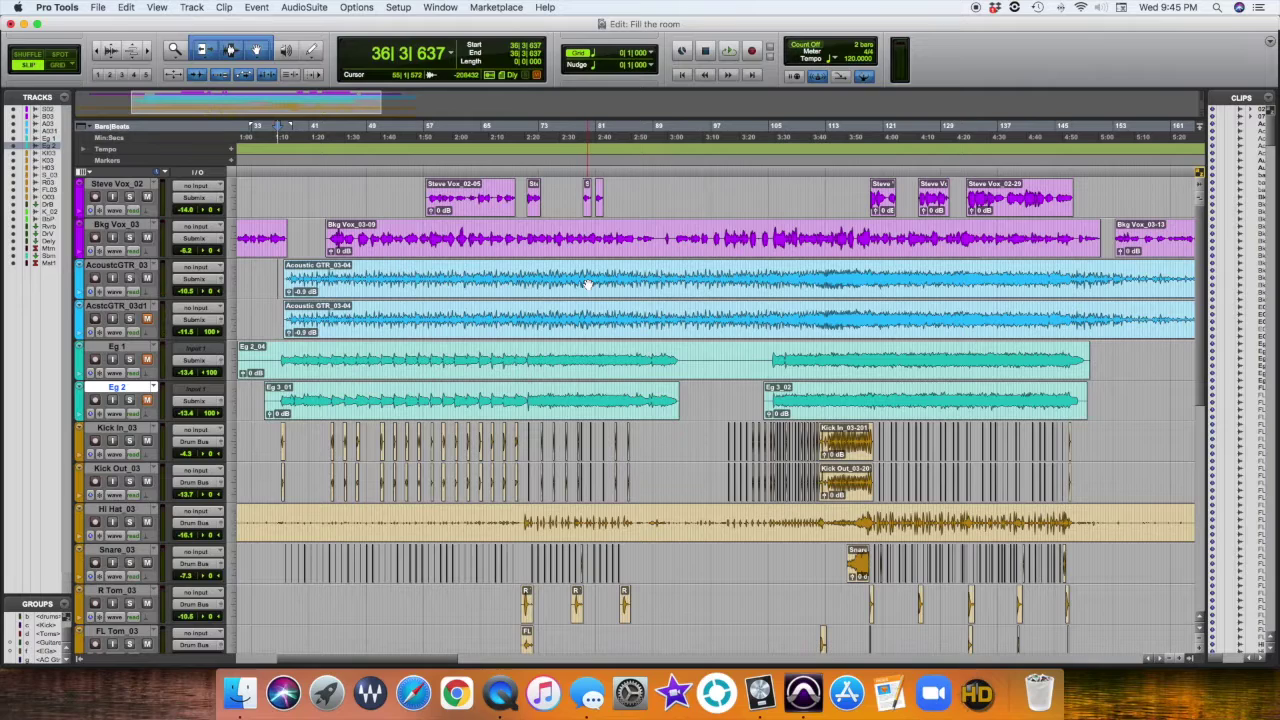
{"action": "left_click", "coordinate": [537, 430]}
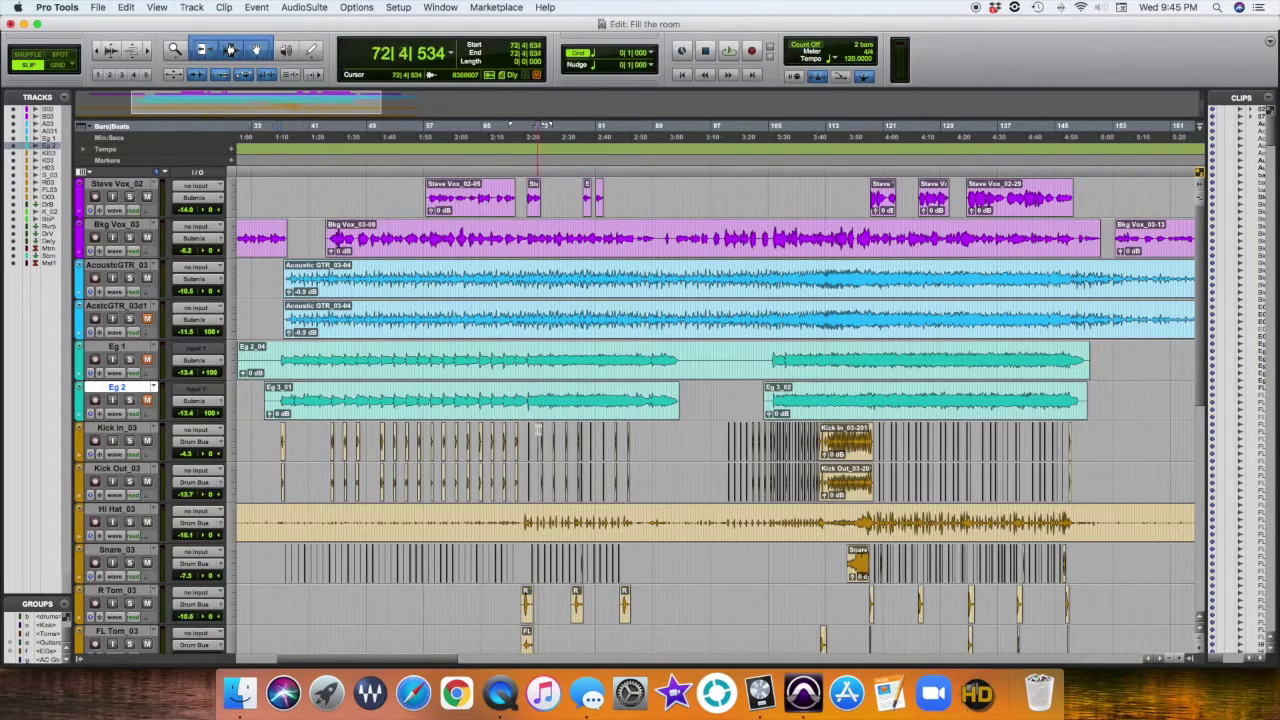
{"action": "key", "text": "space"}
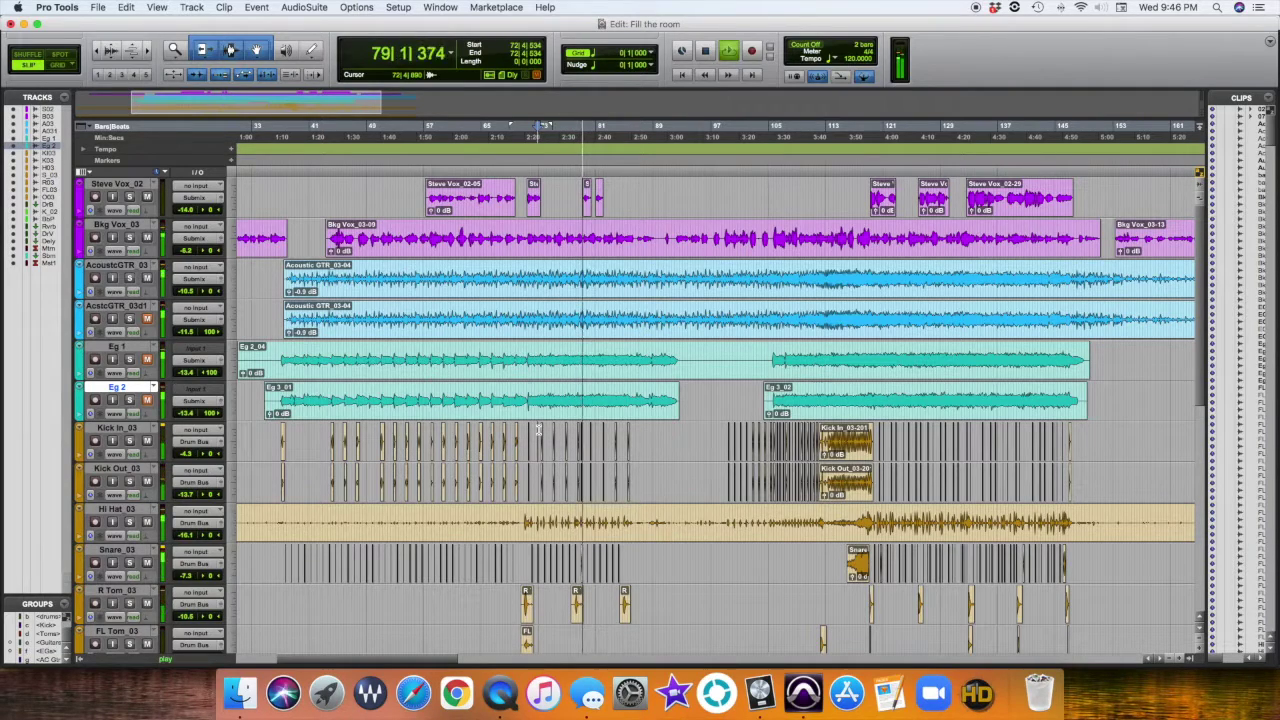
{"action": "key", "text": "space"}
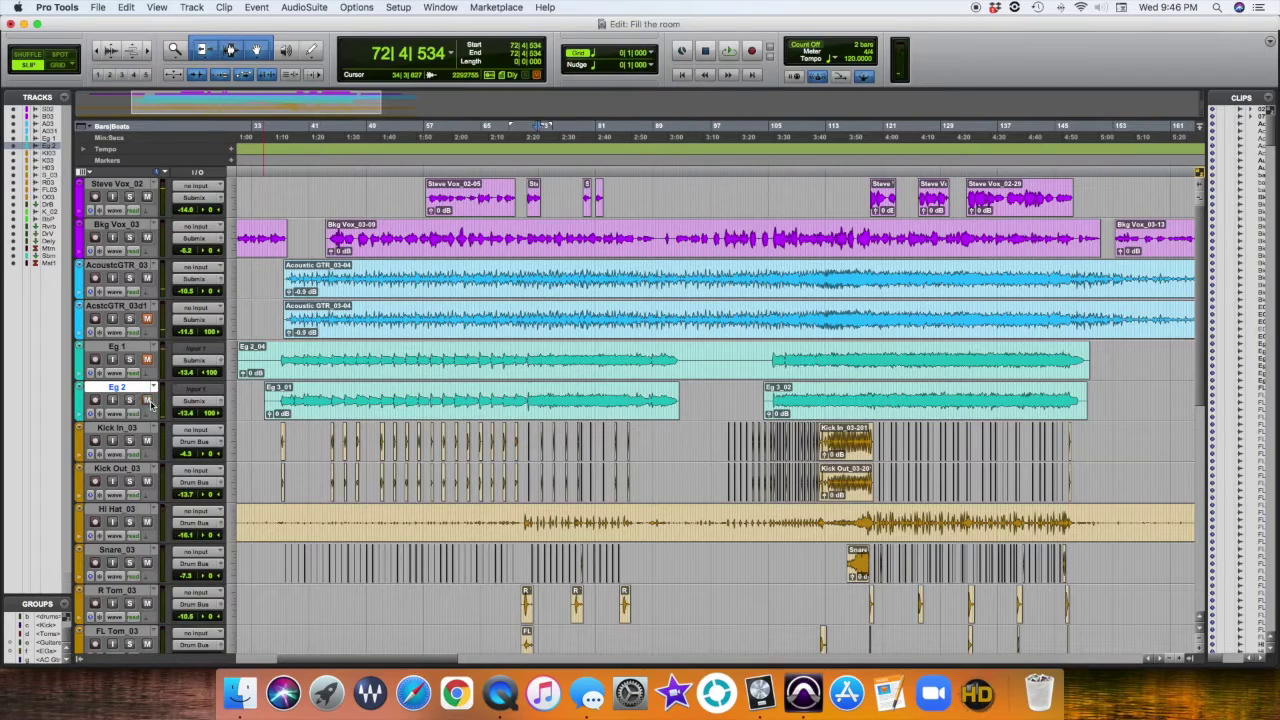
- Unmute the Eg 1, Eg 2, duplicate acoustic guitar and Bb Pads tracks
{"action": "left_click", "coordinate": [147, 358]}
{"action": "left_click", "coordinate": [147, 318]}
{"action": "scroll", "coordinate": [140, 375], "scroll_direction": "down", "scroll_amount": 10}
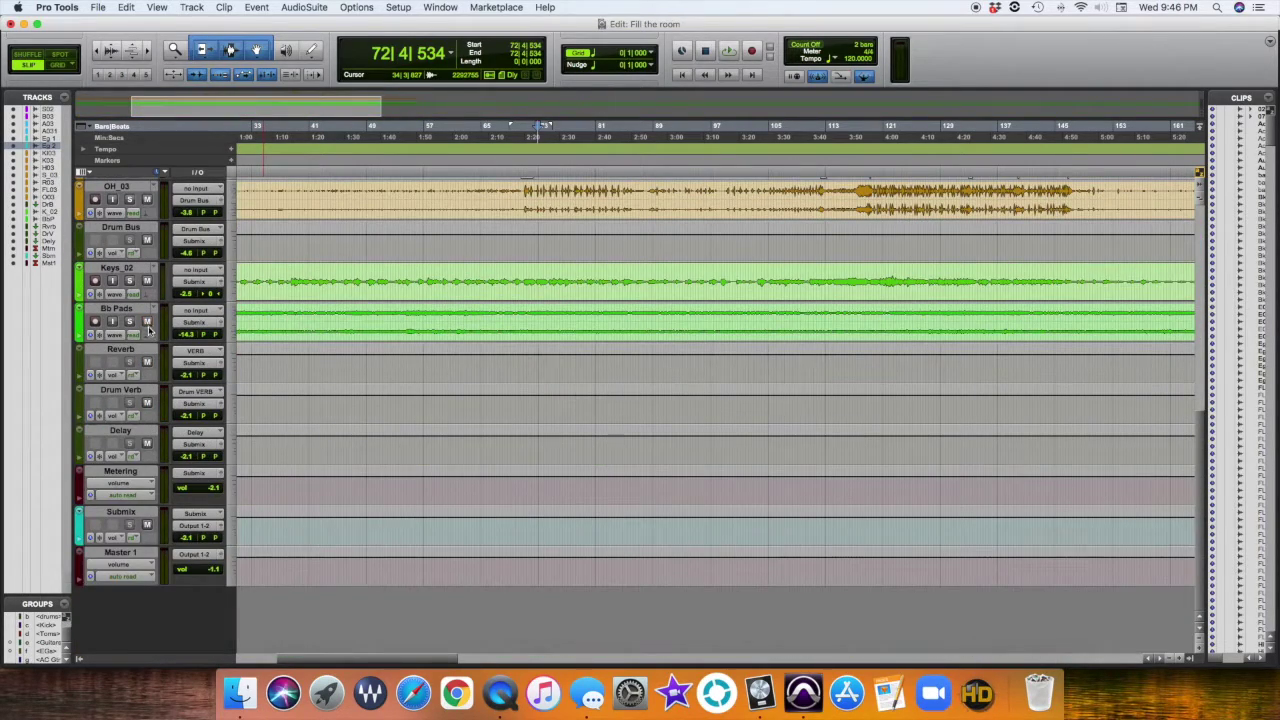
- Pan the original acoustic guitar channel 87 to the left in the Mix window and return to the Edit window
{"action": "key", "text": "super+equal"}
{"action": "left_click_drag", "start_coordinate": [221, 281], "coordinate": [216, 323]}
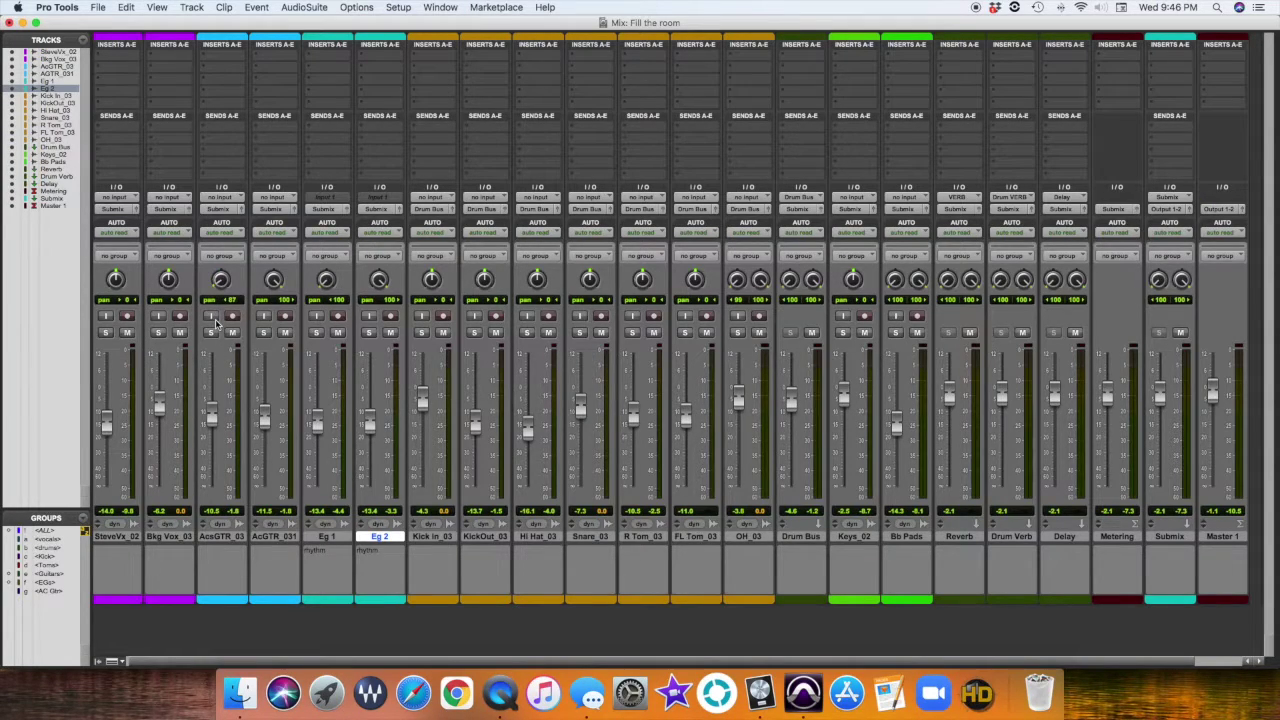
{"action": "key", "text": "super+equal"}
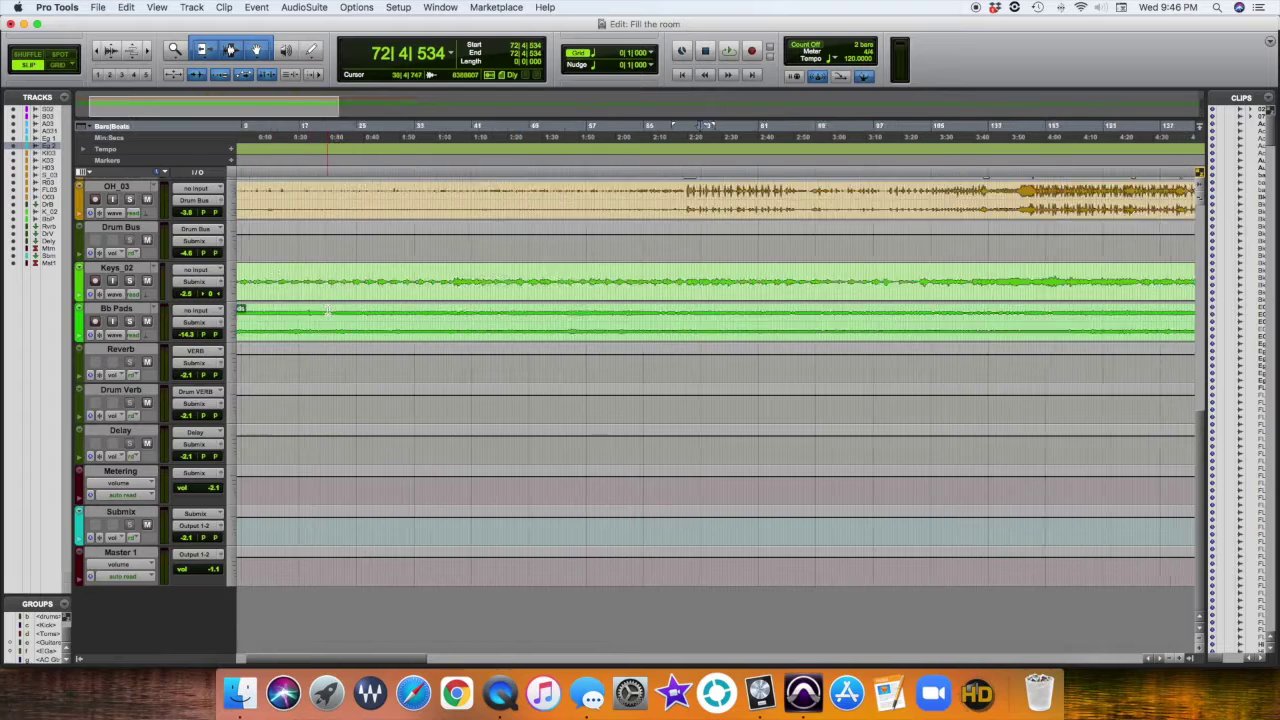
- Play the full, wide mix from bar 36, just before the acoustic guitars enter, and stop after about twelve bars
{"action": "scroll", "coordinate": [337, 312], "scroll_direction": "right", "scroll_amount": 5}
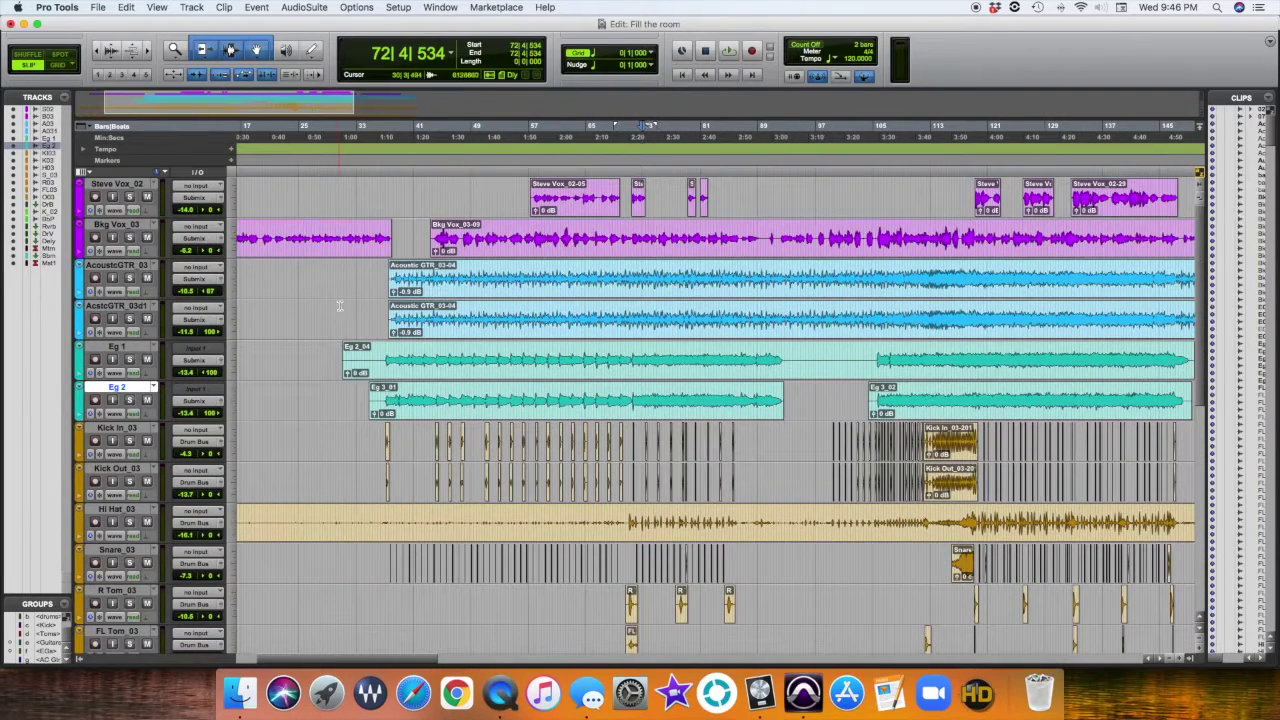
{"action": "left_click", "coordinate": [380, 276]}
{"action": "key", "text": "space"}
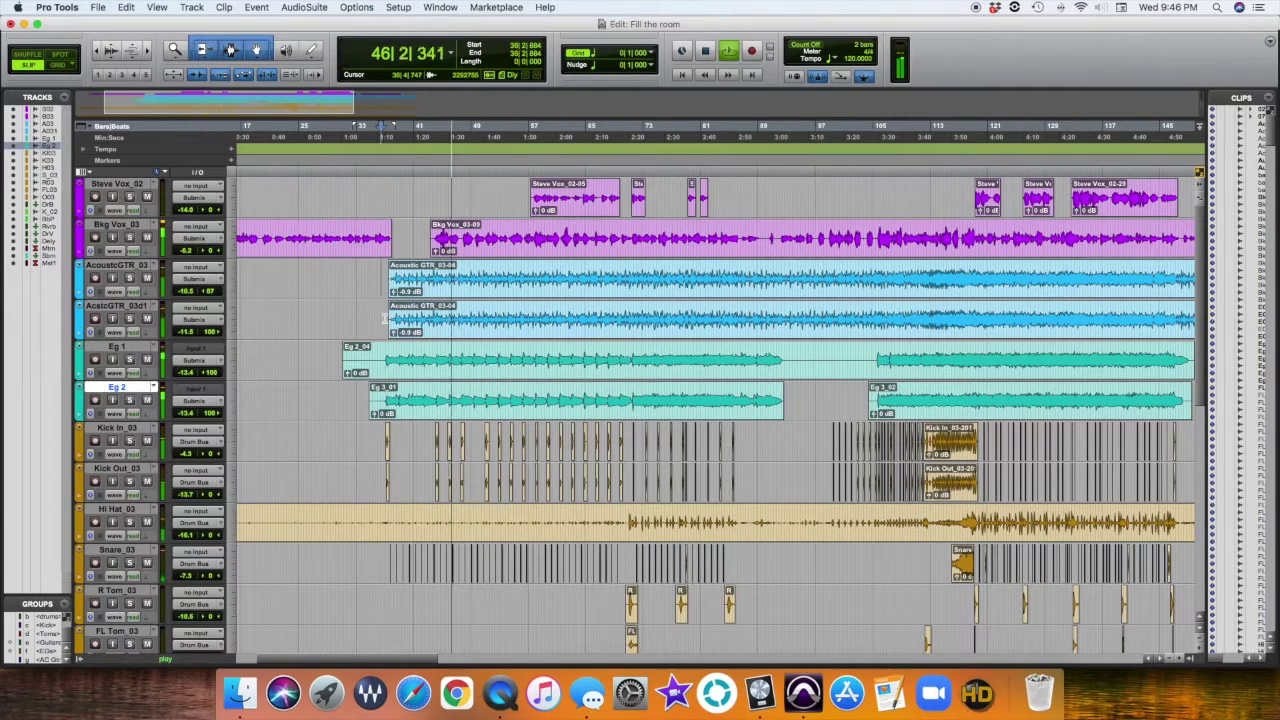
{"action": "scroll", "coordinate": [383, 318], "scroll_direction": "down", "scroll_amount": 3}
{"action": "scroll", "coordinate": [383, 318], "scroll_direction": "up", "scroll_amount": 3}
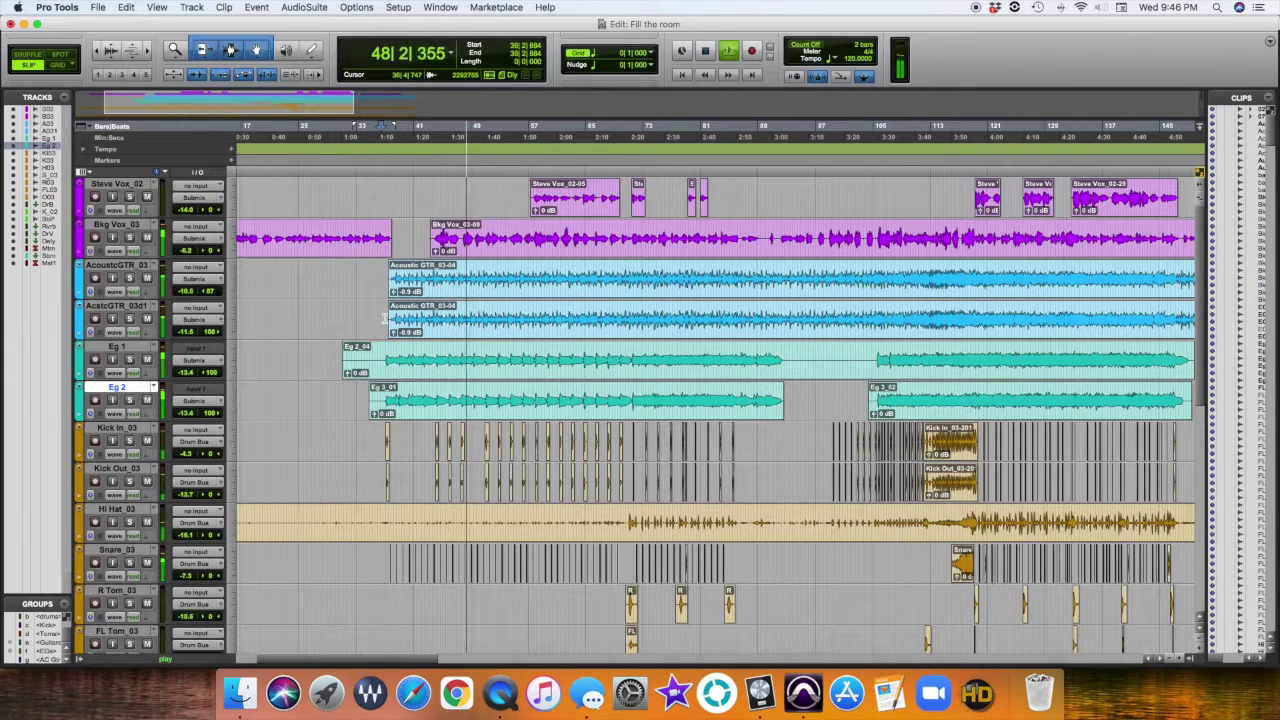
{"action": "key", "text": "space"}
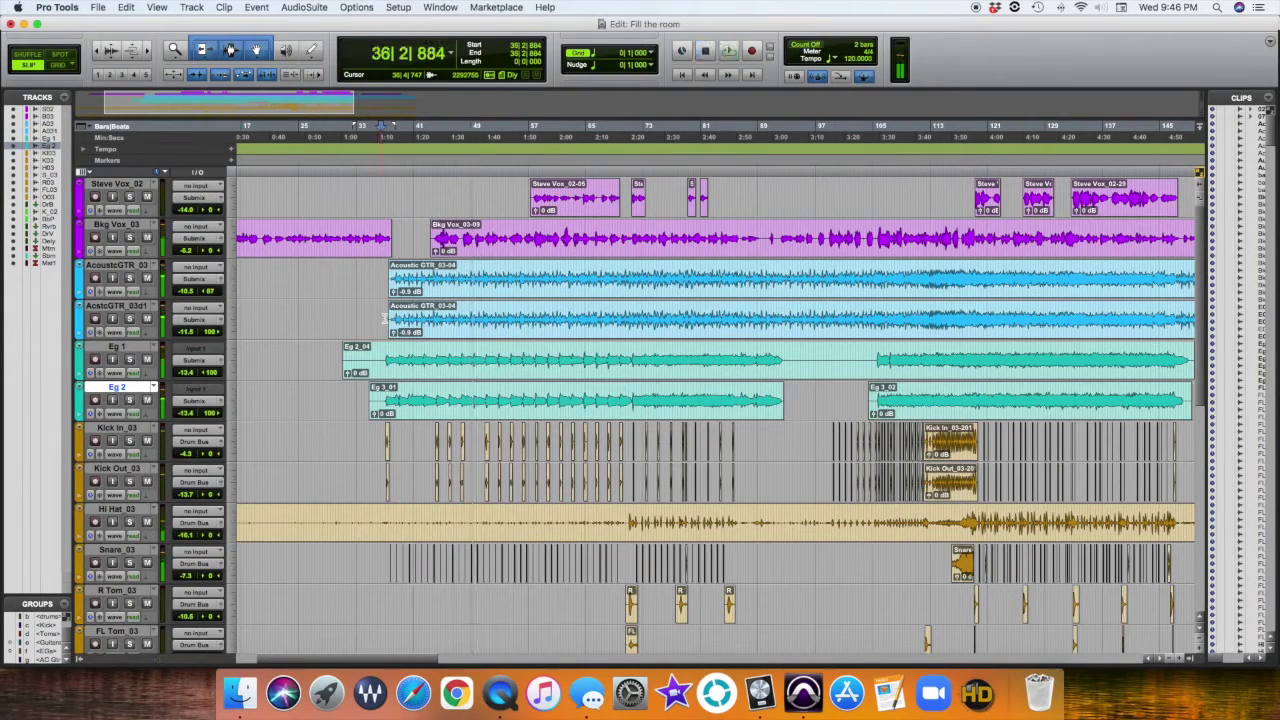
- Audition the full mix from bar 105, where the electric guitars come back in
{"action": "scroll", "coordinate": [380, 318], "scroll_direction": "right", "scroll_amount": 5}
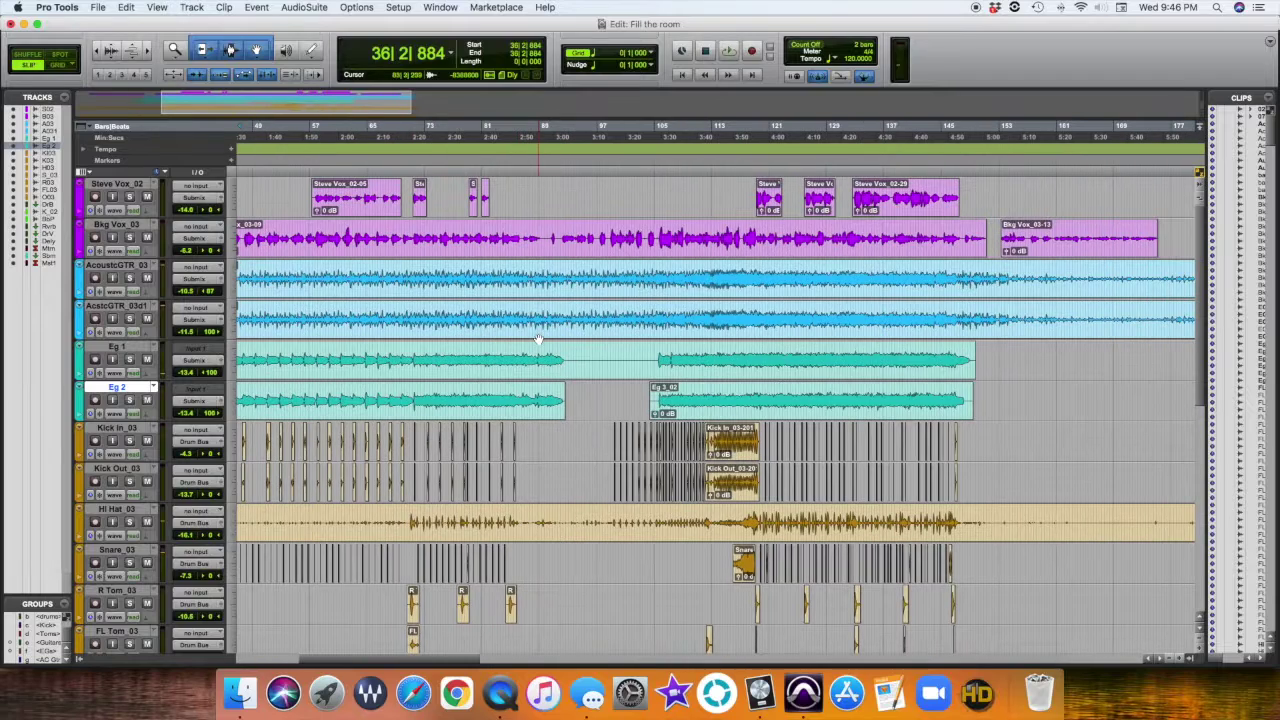
{"action": "left_click", "coordinate": [658, 360]}
{"action": "key", "text": "space"}
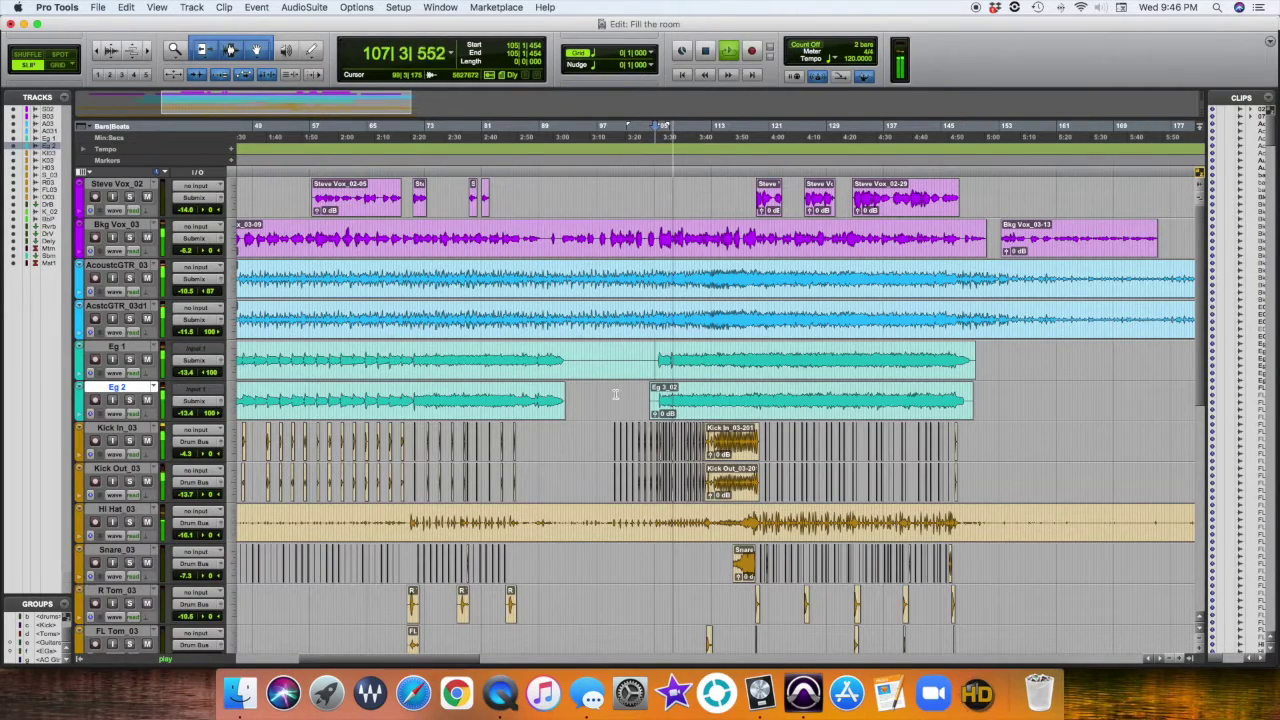
{"action": "scroll", "coordinate": [615, 393], "scroll_direction": "down", "scroll_amount": 1}
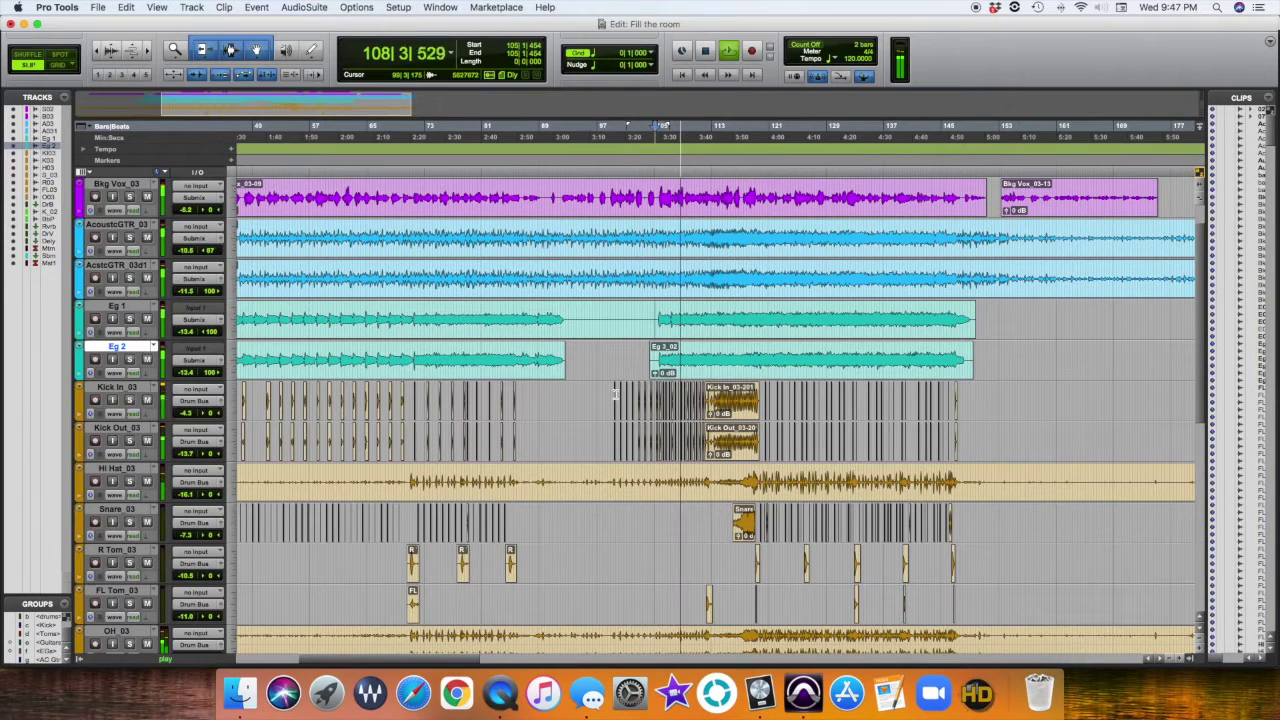
{"action": "scroll", "coordinate": [615, 393], "scroll_direction": "up", "scroll_amount": 1}
{"action": "scroll", "coordinate": [616, 394], "scroll_direction": "right", "scroll_amount": 1}
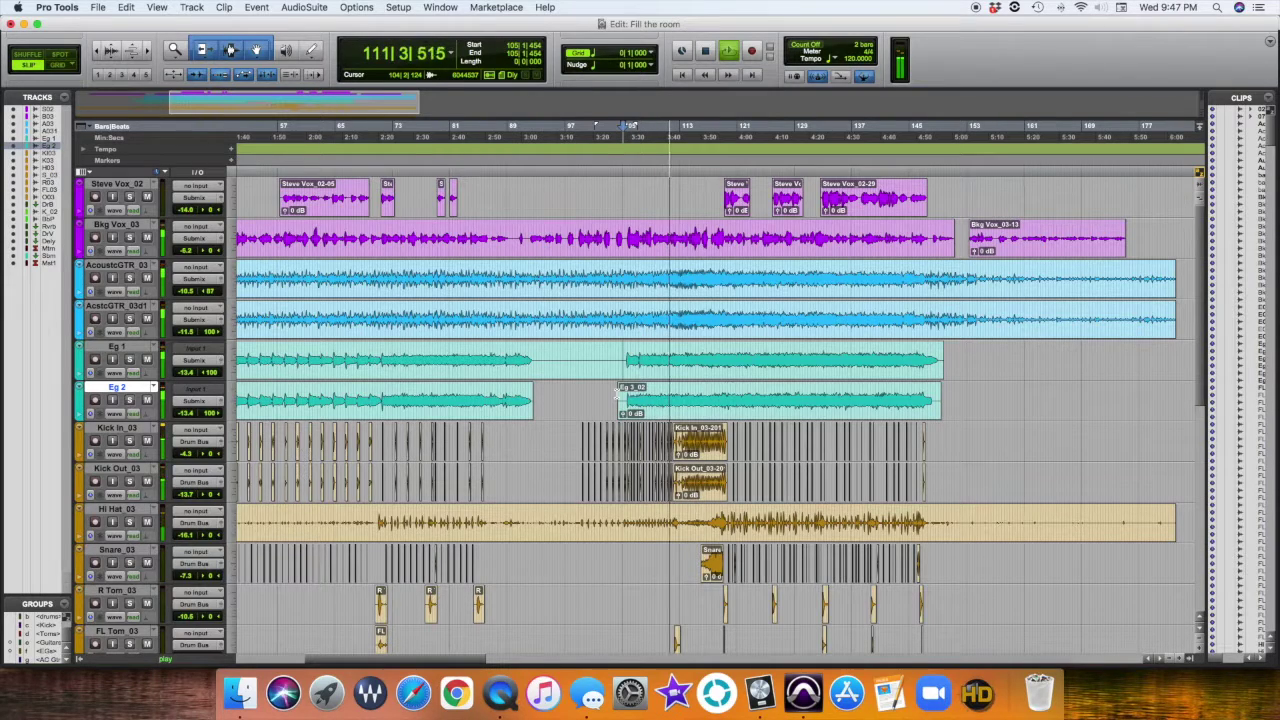
- Lower both acoustic guitars together to -12.6 and -13.6 dB using the AC Gtr group, disable the group and return to the Edit window
{"action": "key", "text": "super+equal"}
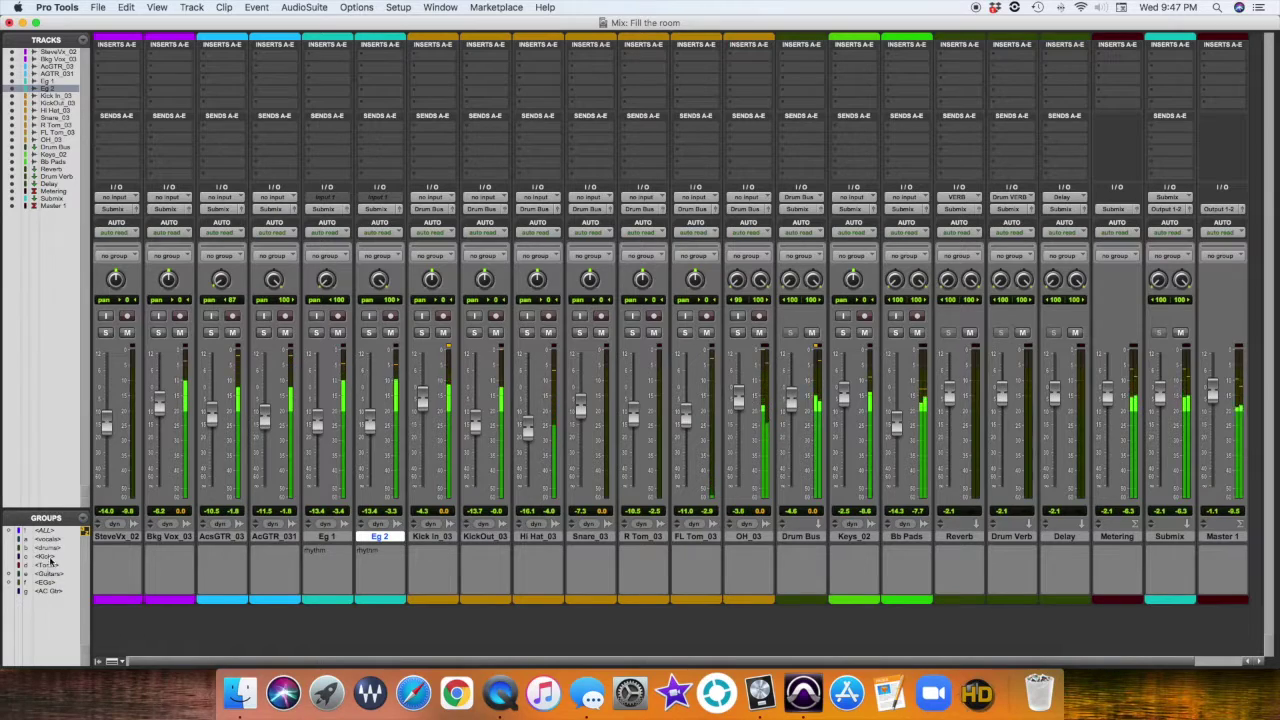
{"action": "left_click", "coordinate": [52, 594]}
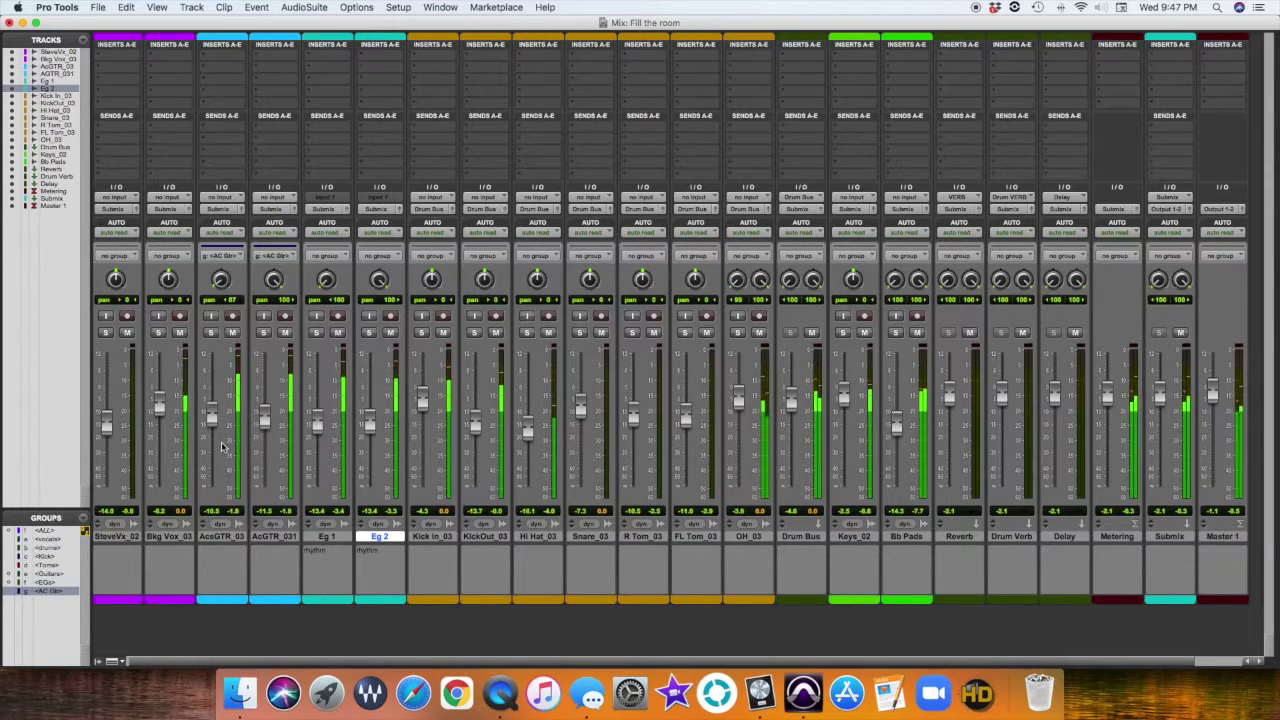
{"action": "left_click_drag", "start_coordinate": [212, 424], "coordinate": [212, 431]}
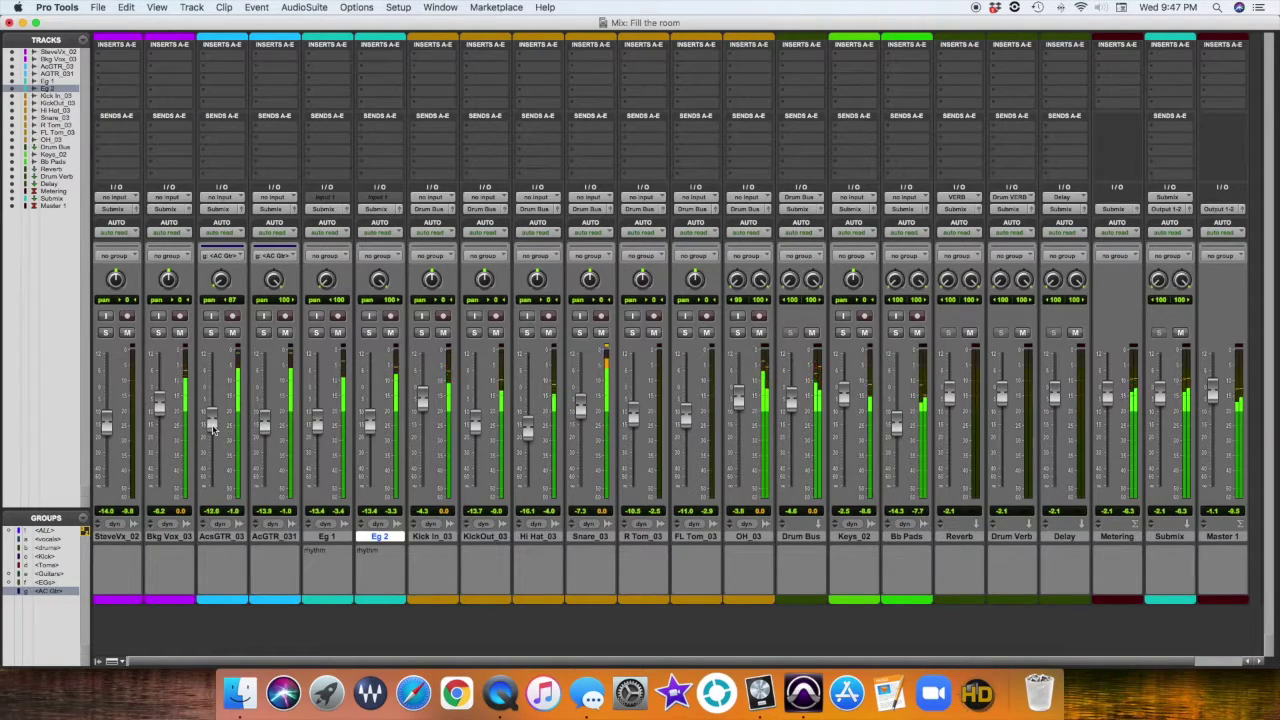
{"action": "left_click", "coordinate": [52, 592]}
{"action": "left_click", "coordinate": [54, 592]}
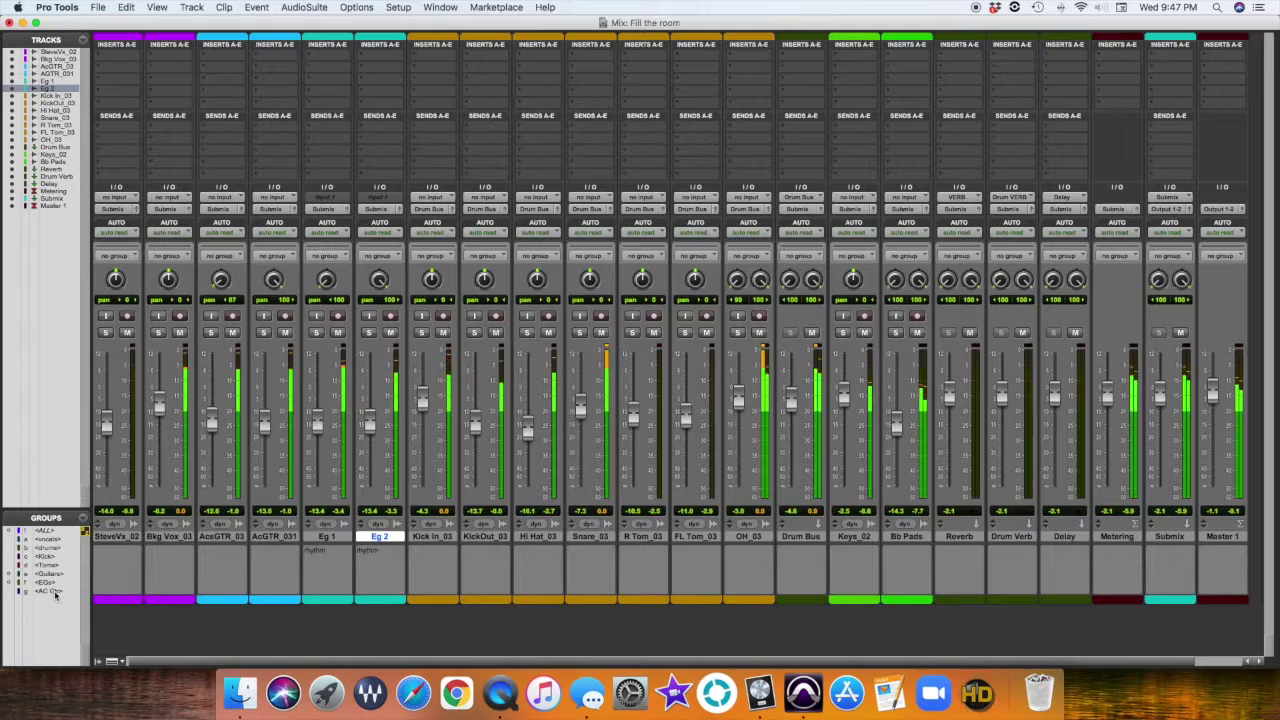
{"action": "key", "text": "super+equal"}
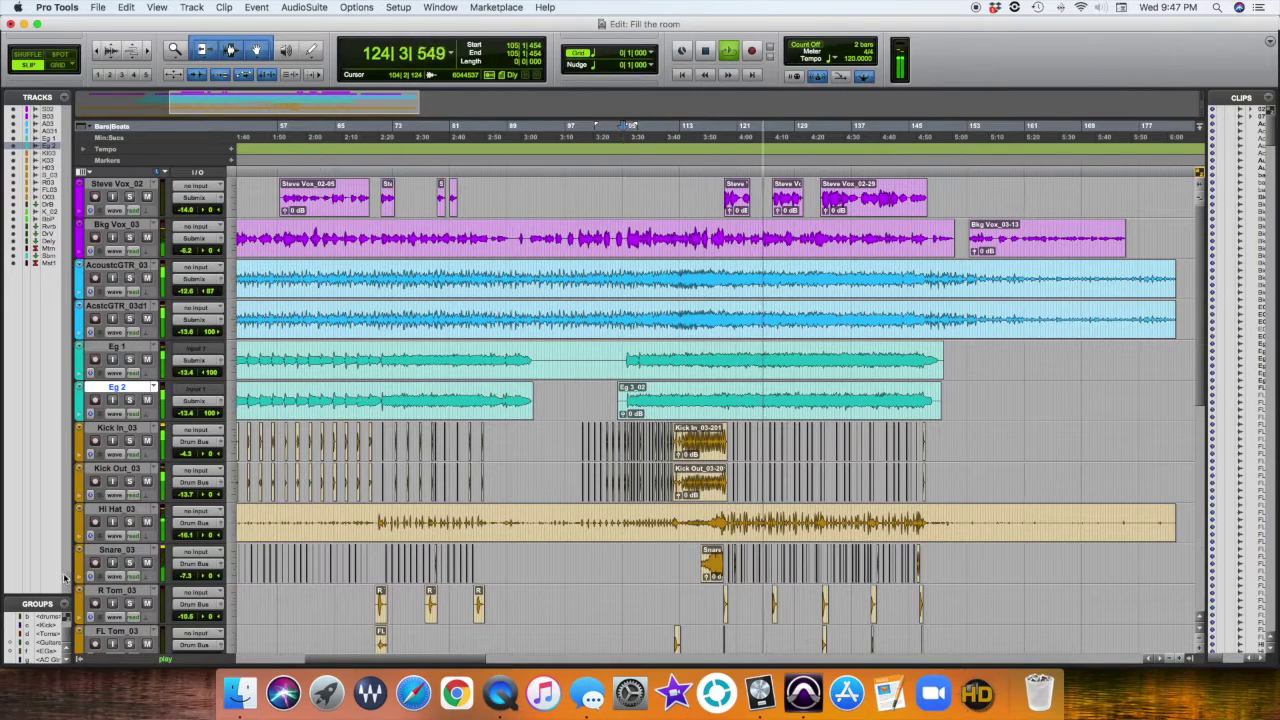
- Compare the mix without Eg 1, Eg 2 and Bb Pads by muting them during playback, unmute them and stop playback
{"action": "left_click", "coordinate": [147, 359]}
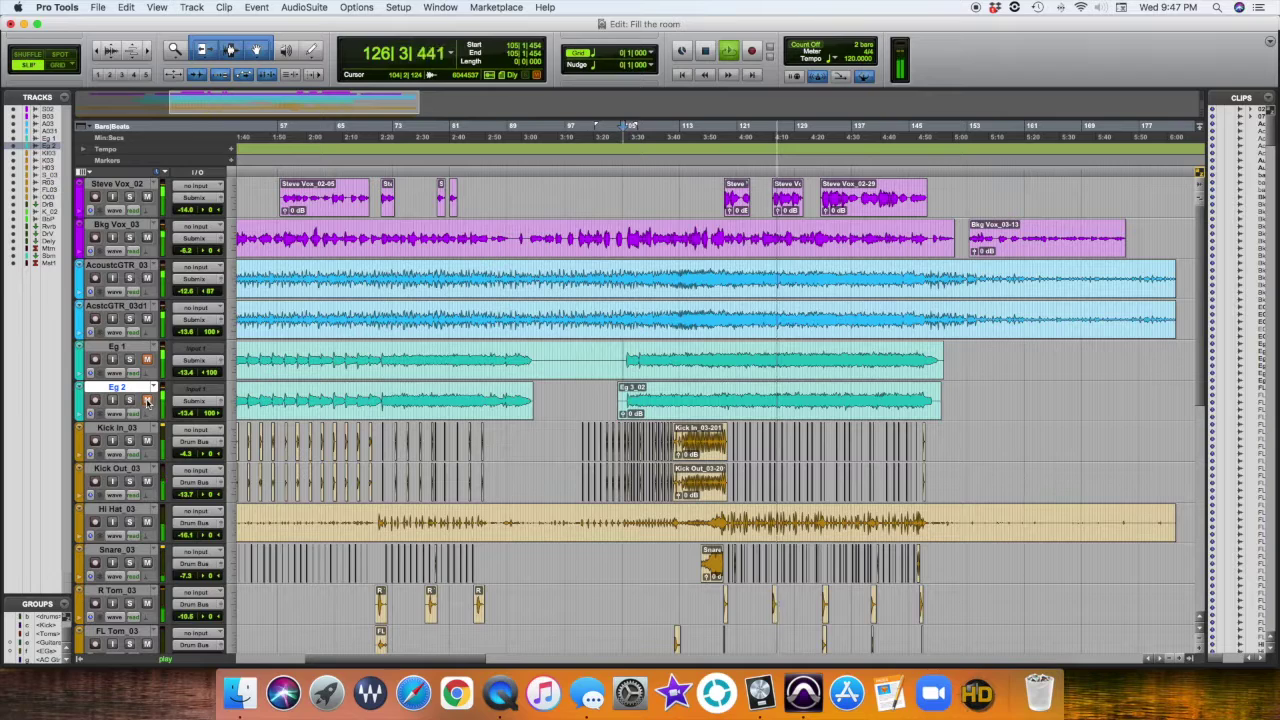
{"action": "scroll", "coordinate": [147, 400], "scroll_direction": "down", "scroll_amount": 6}
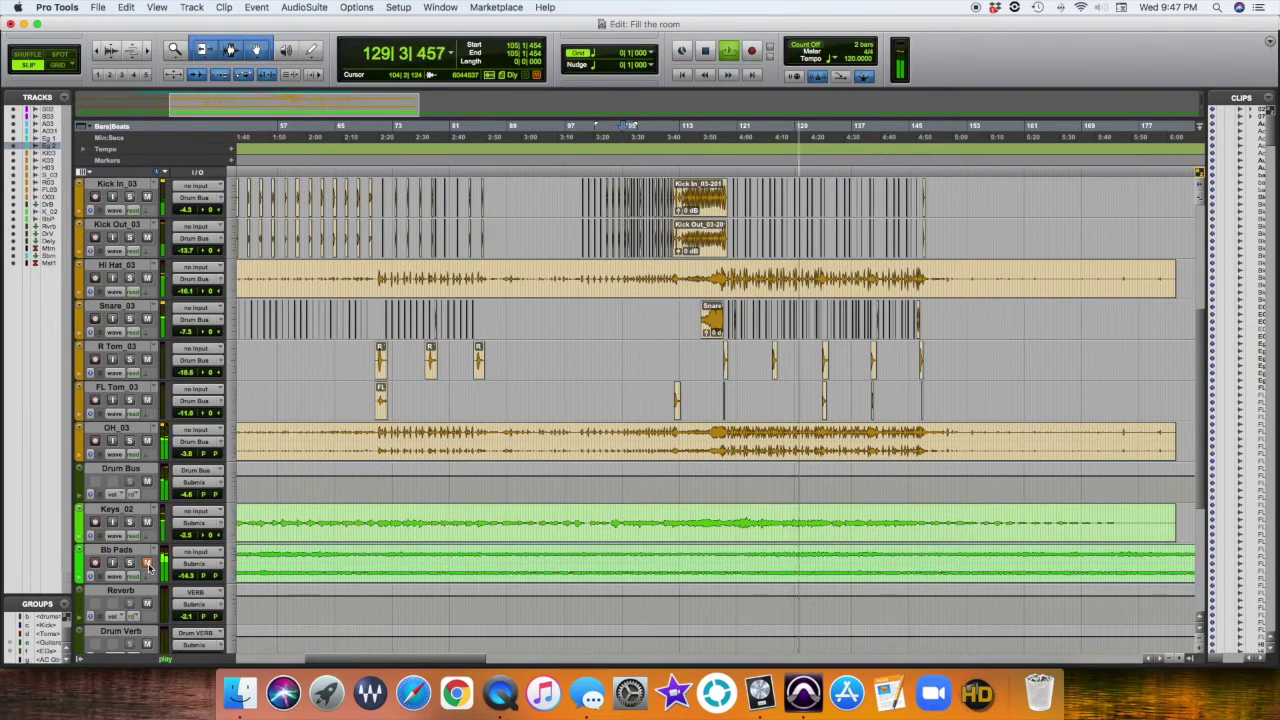
{"action": "scroll", "coordinate": [147, 566], "scroll_direction": "down", "scroll_amount": 1}
{"action": "scroll", "coordinate": [147, 566], "scroll_direction": "up", "scroll_amount": 7}
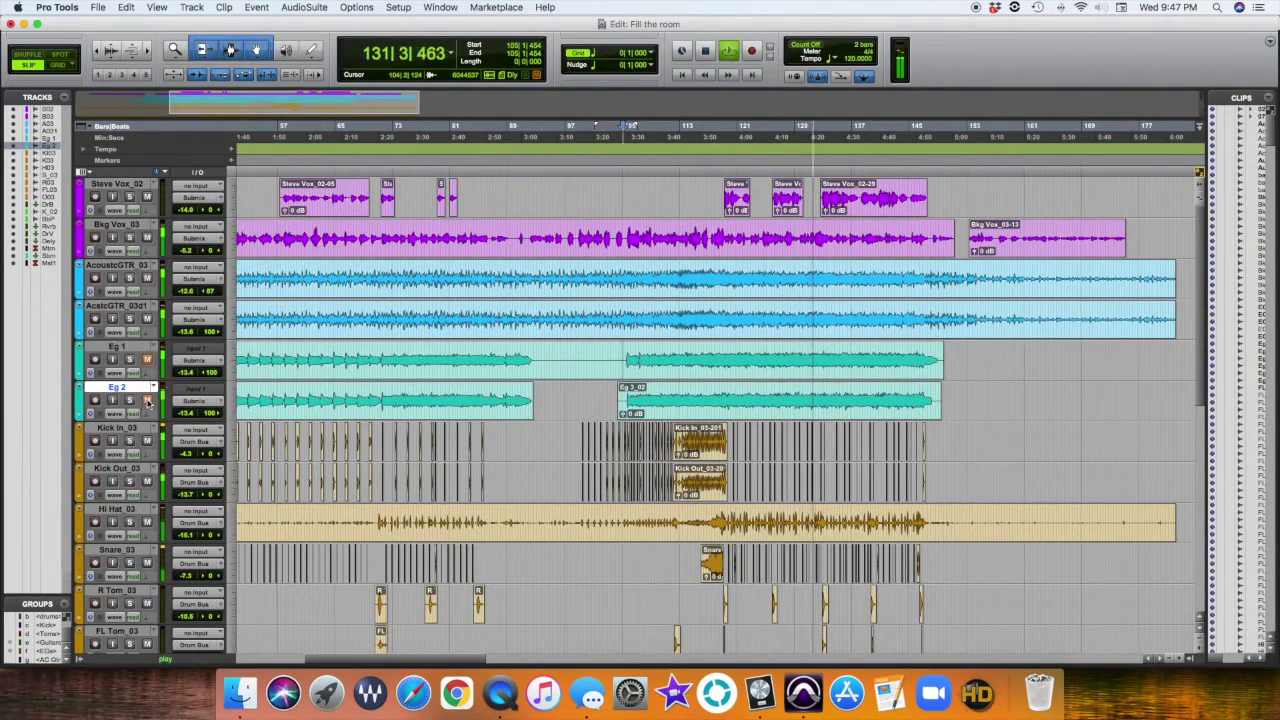
{"action": "left_click", "coordinate": [147, 400]}
{"action": "left_click", "coordinate": [148, 363]}
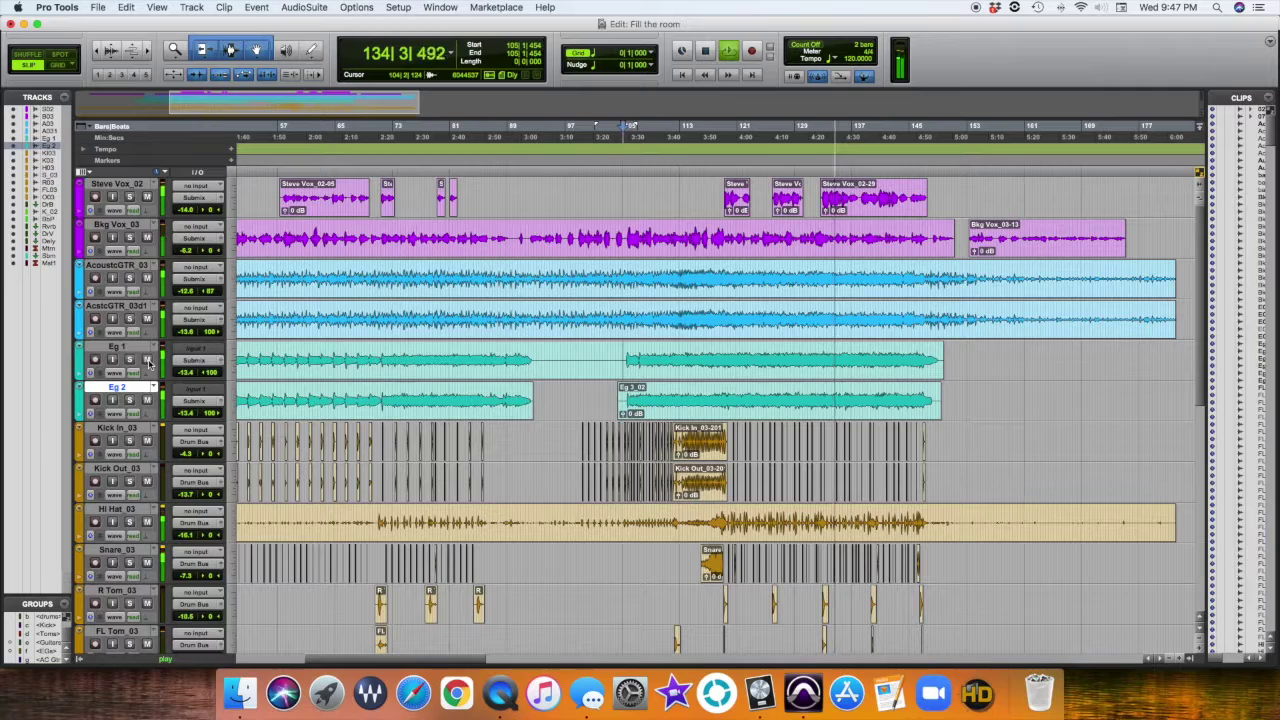
{"action": "key", "text": "space"}
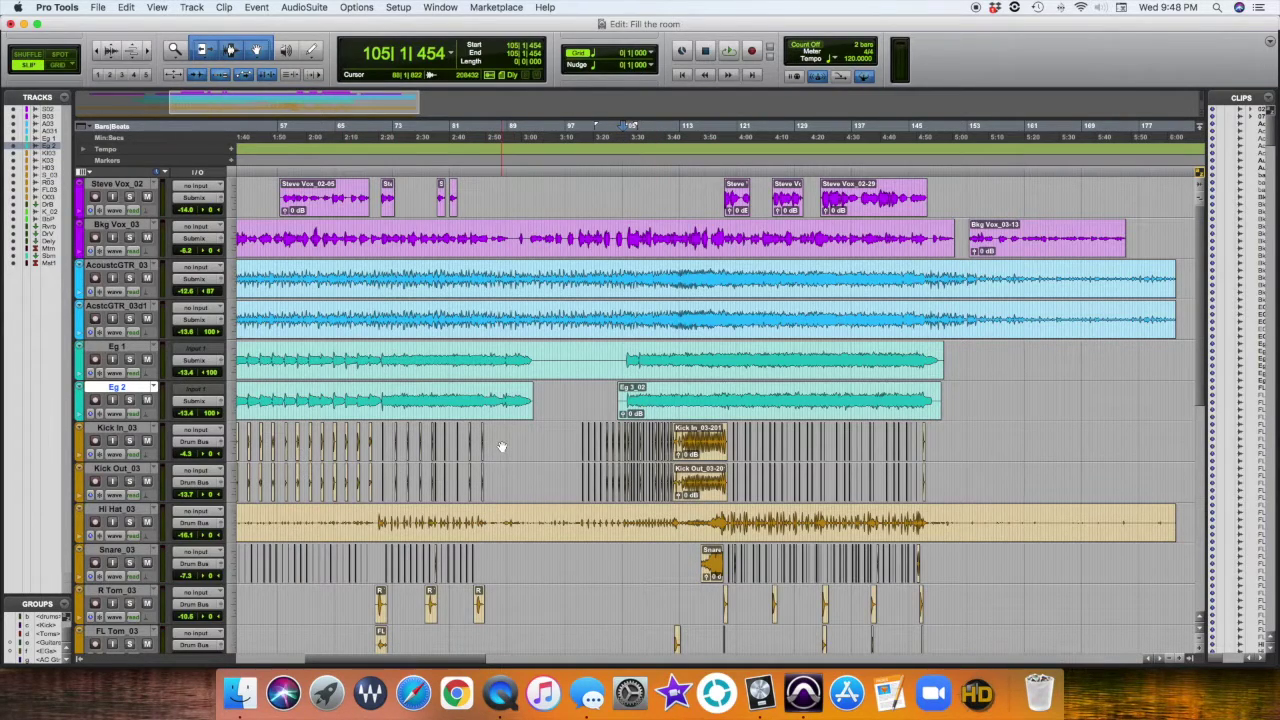
- Play the song from the start of the session and solo the Bb Pads track to hear it alone
{"action": "scroll", "coordinate": [525, 411], "scroll_direction": "left", "scroll_amount": 5}
{"action": "left_click", "coordinate": [275, 228]}
{"action": "key", "text": "Return"}
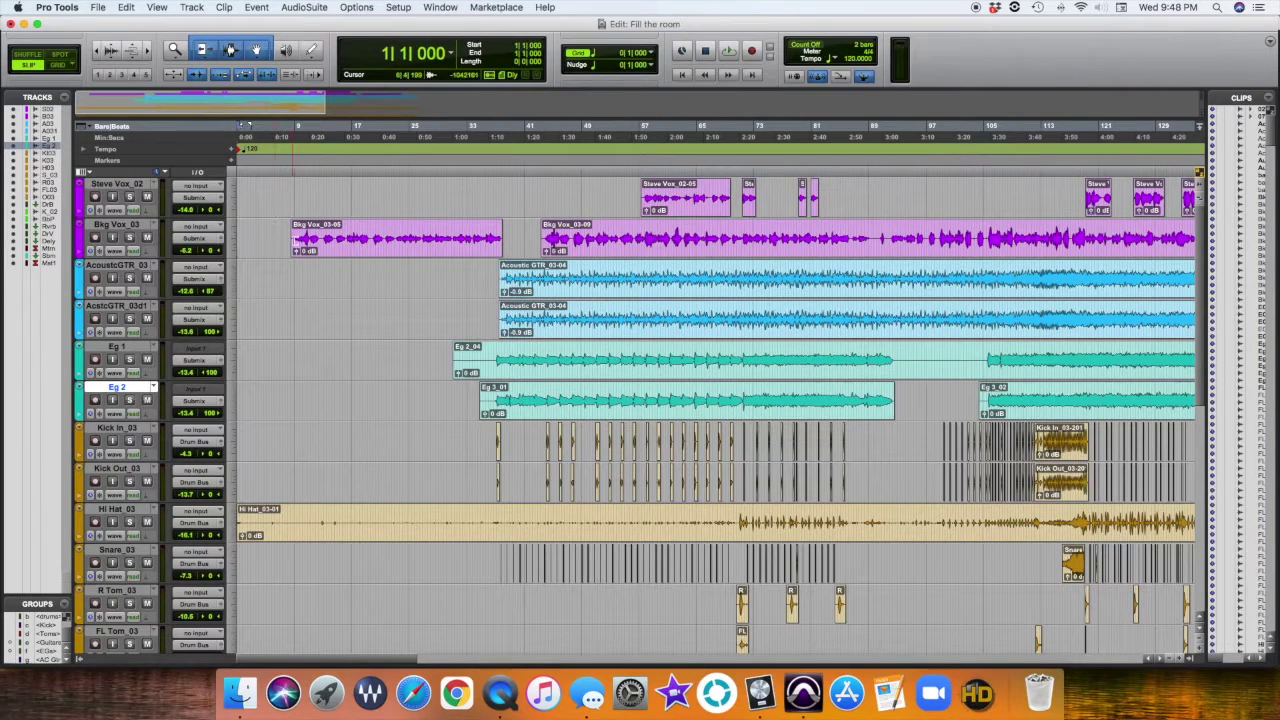
{"action": "key", "text": "space"}
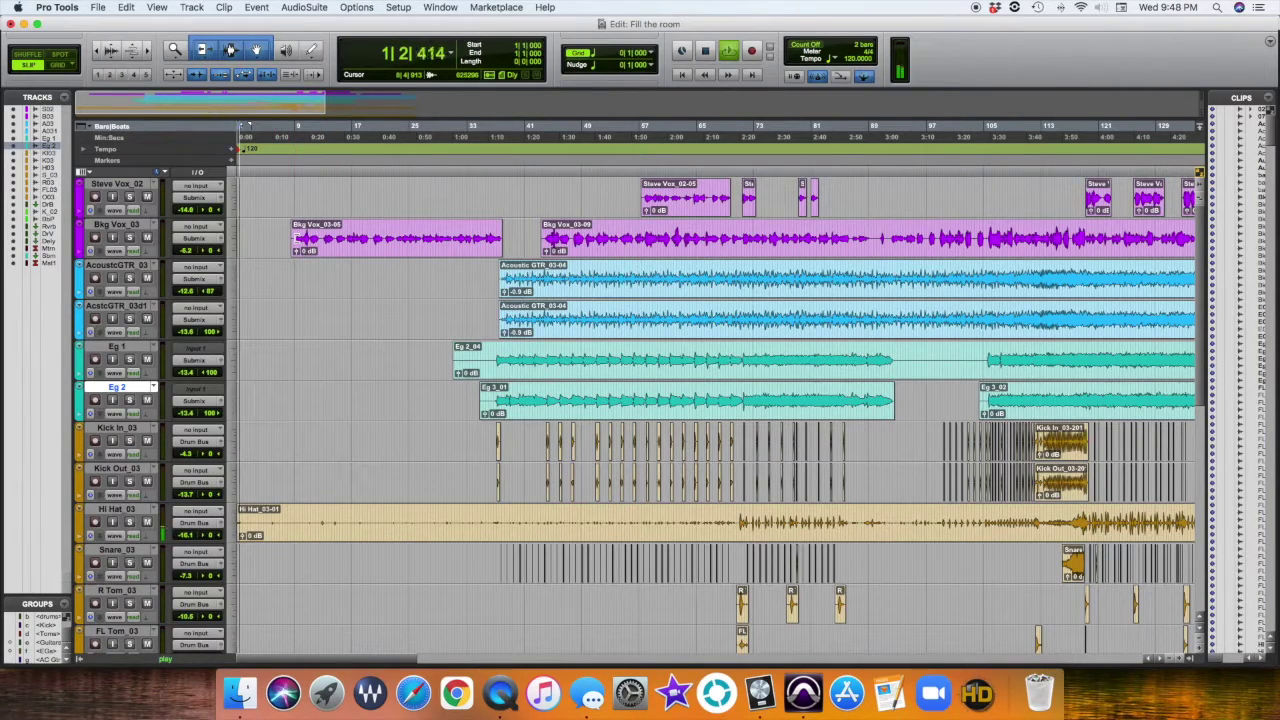
{"action": "scroll", "coordinate": [306, 387], "scroll_direction": "down", "scroll_amount": 6}
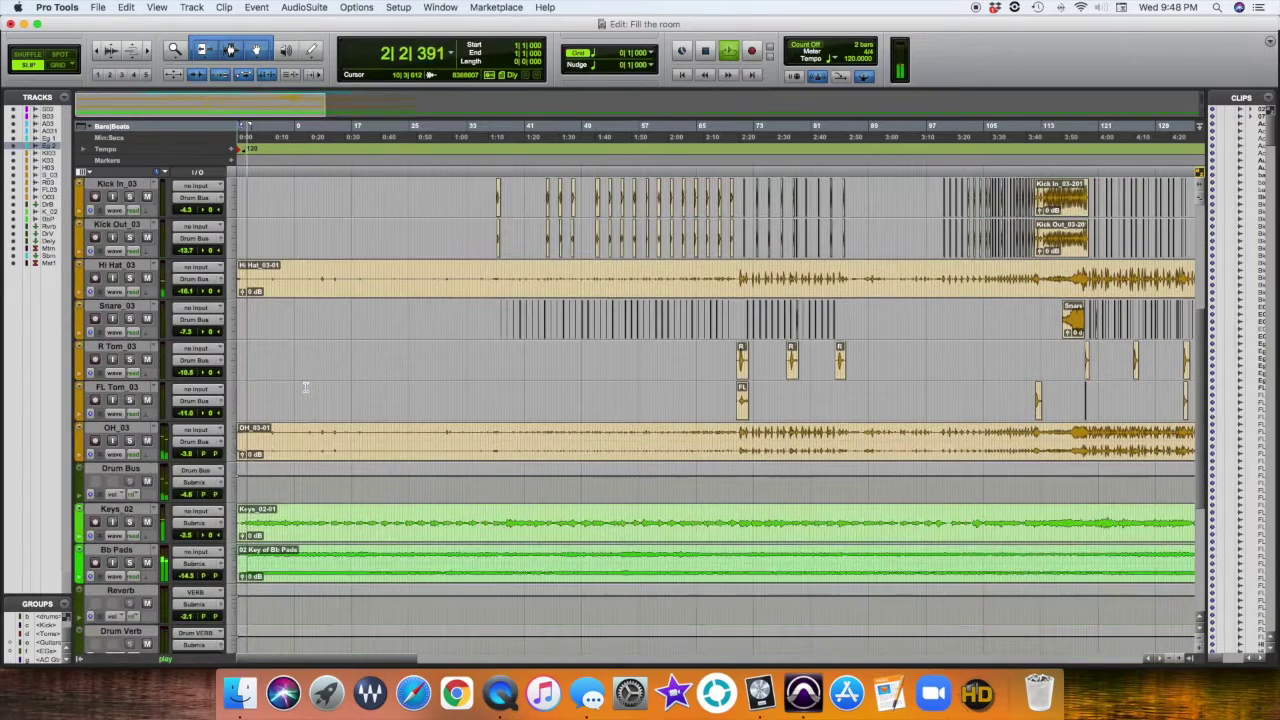
{"action": "scroll", "coordinate": [133, 574], "scroll_direction": "up", "scroll_amount": 6}
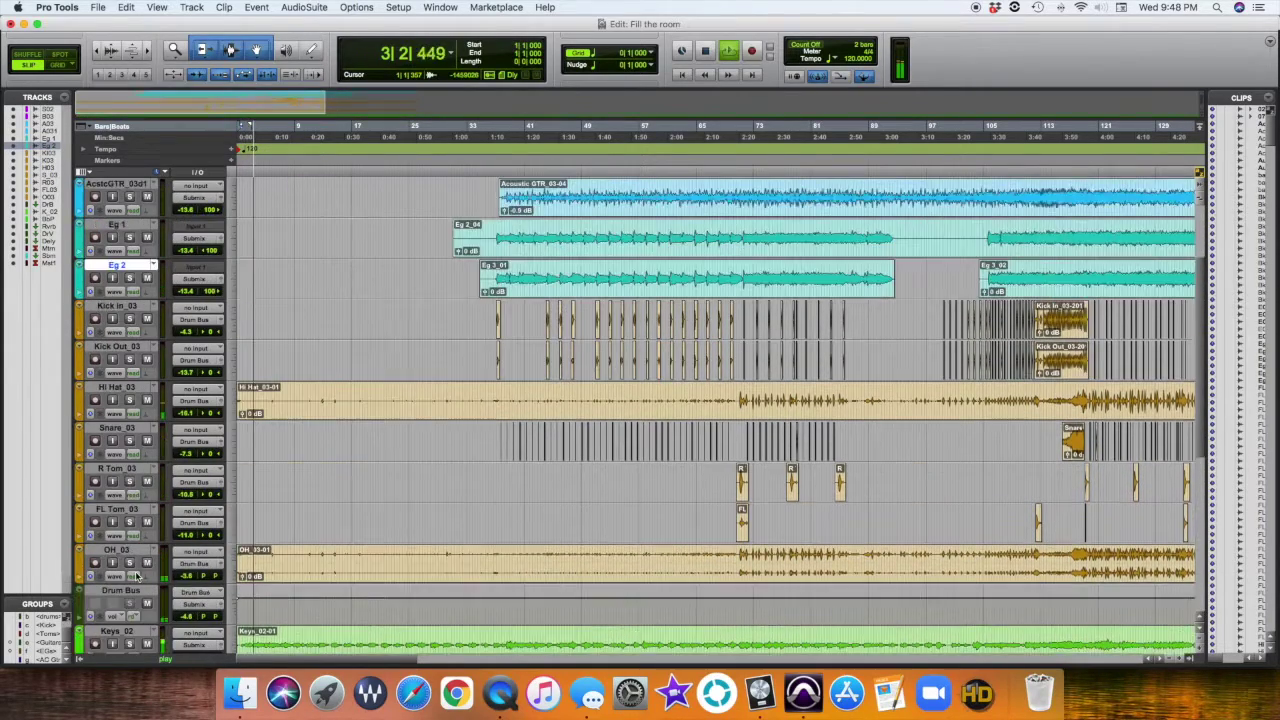
{"action": "scroll", "coordinate": [133, 574], "scroll_direction": "down", "scroll_amount": 9}
{"action": "scroll", "coordinate": [133, 574], "scroll_direction": "up", "scroll_amount": 4}
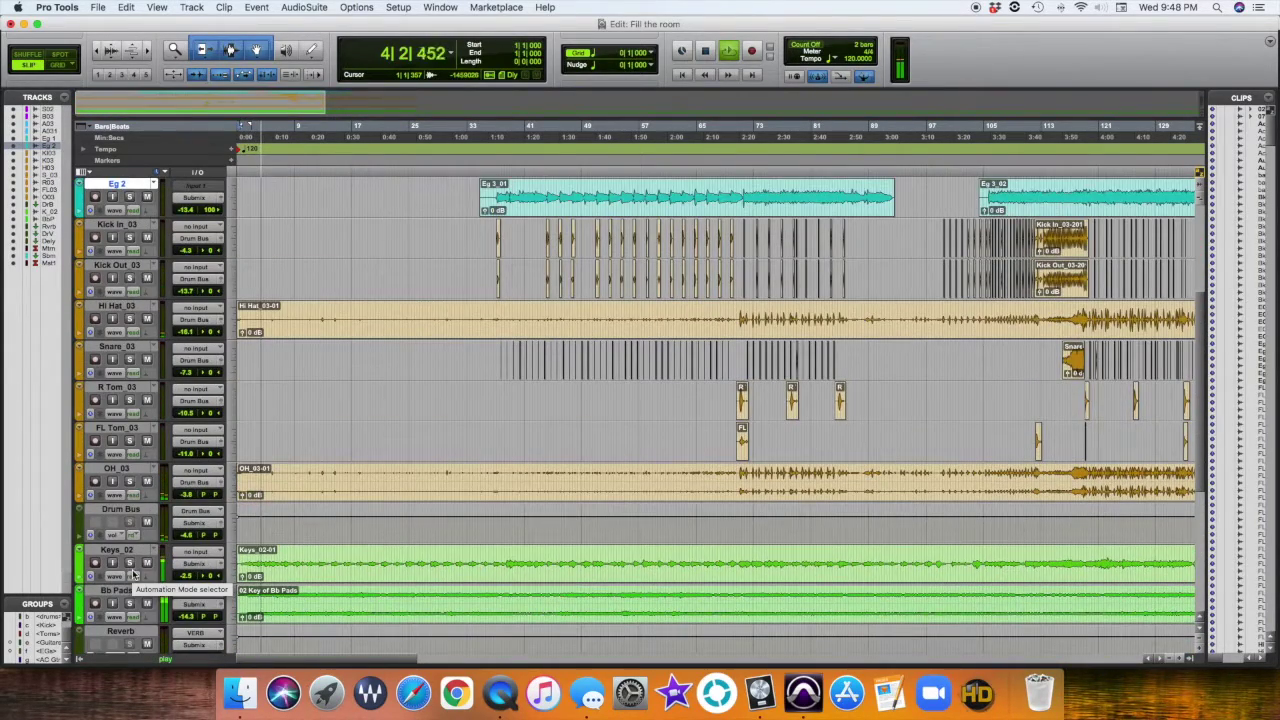
{"action": "left_click", "coordinate": [129, 604]}
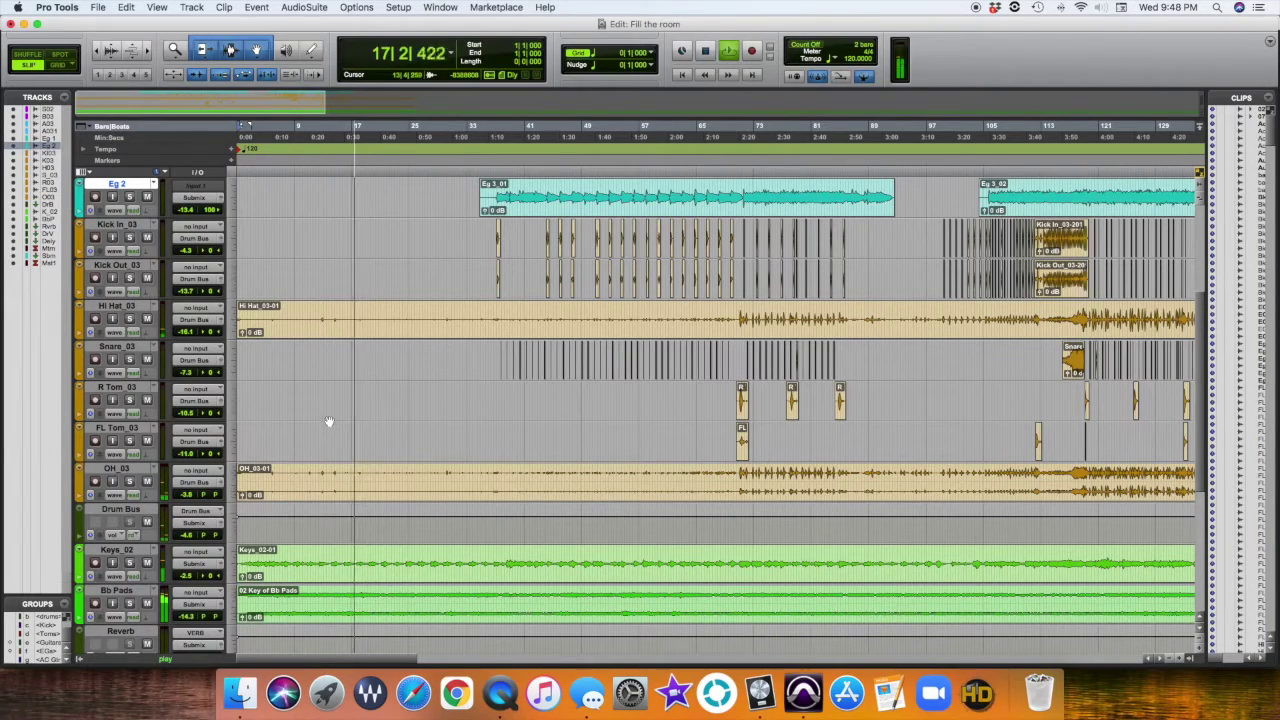
- Listen to the intro with the background vocal up to about bar 21 and stop playback
{"action": "scroll", "coordinate": [382, 392], "scroll_direction": "up", "scroll_amount": 4}
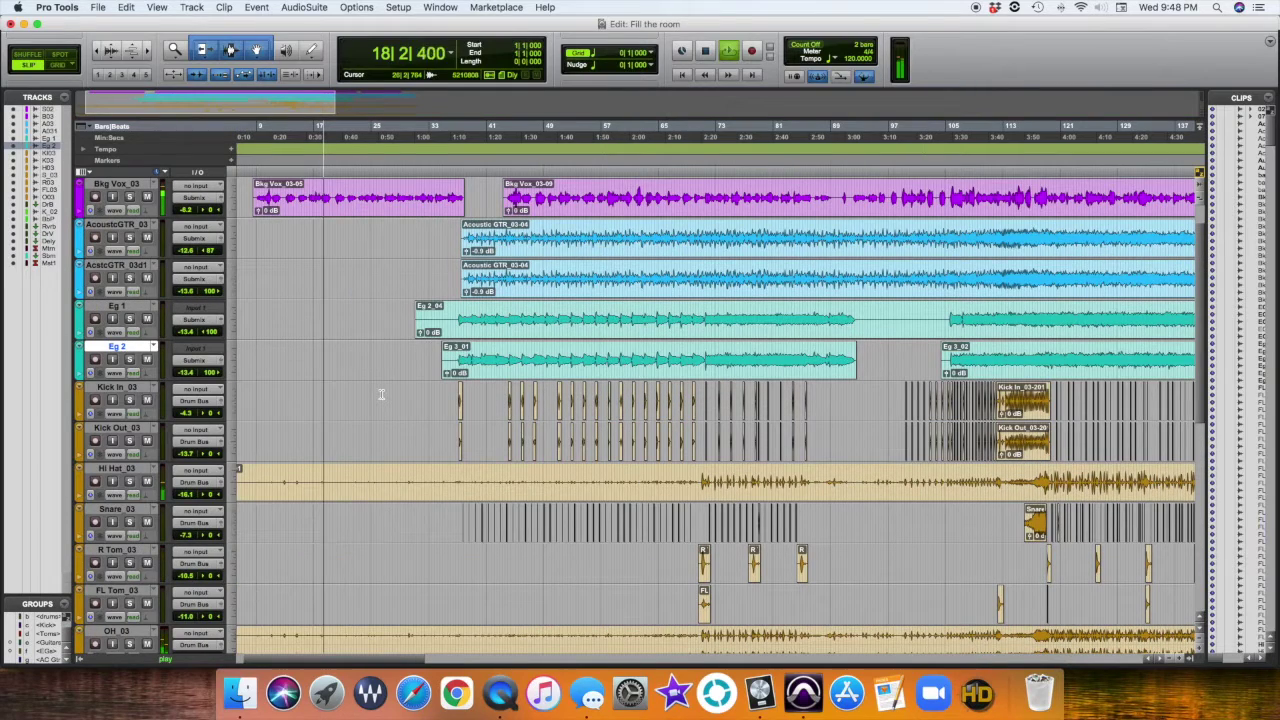
{"action": "scroll", "coordinate": [407, 349], "scroll_direction": "up", "scroll_amount": 1}
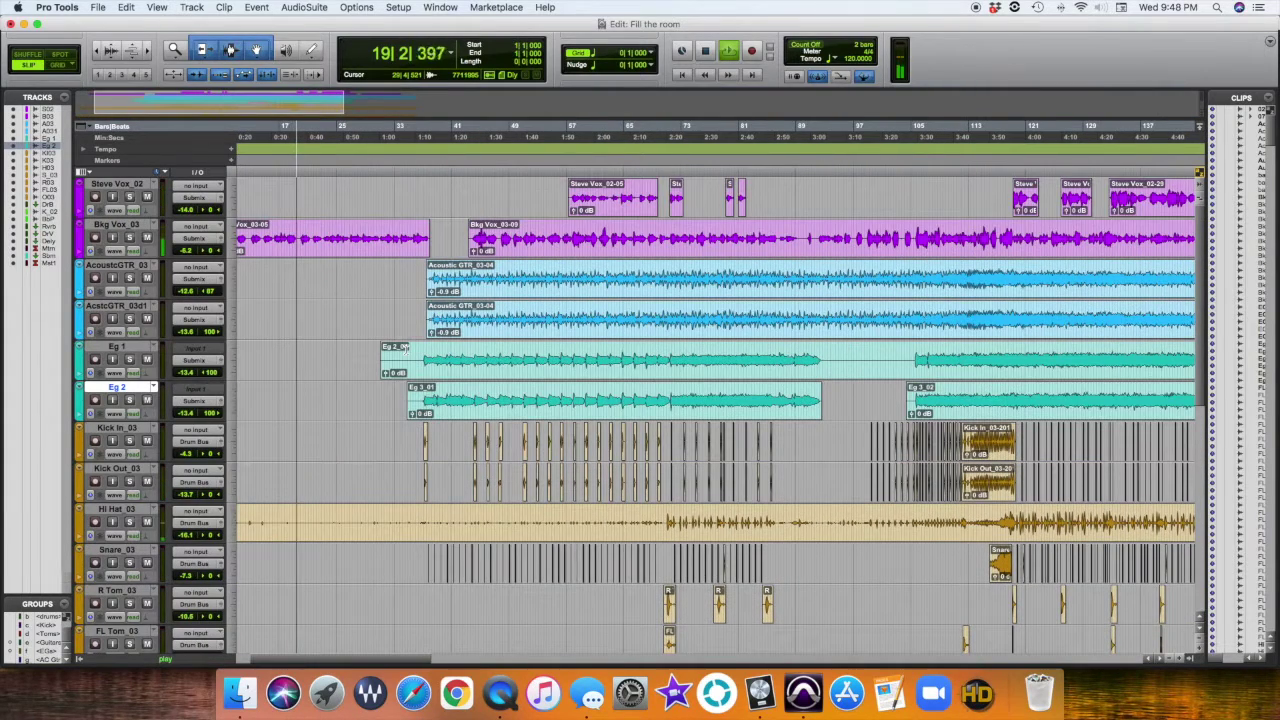
{"action": "scroll", "coordinate": [404, 349], "scroll_direction": "left", "scroll_amount": 3}
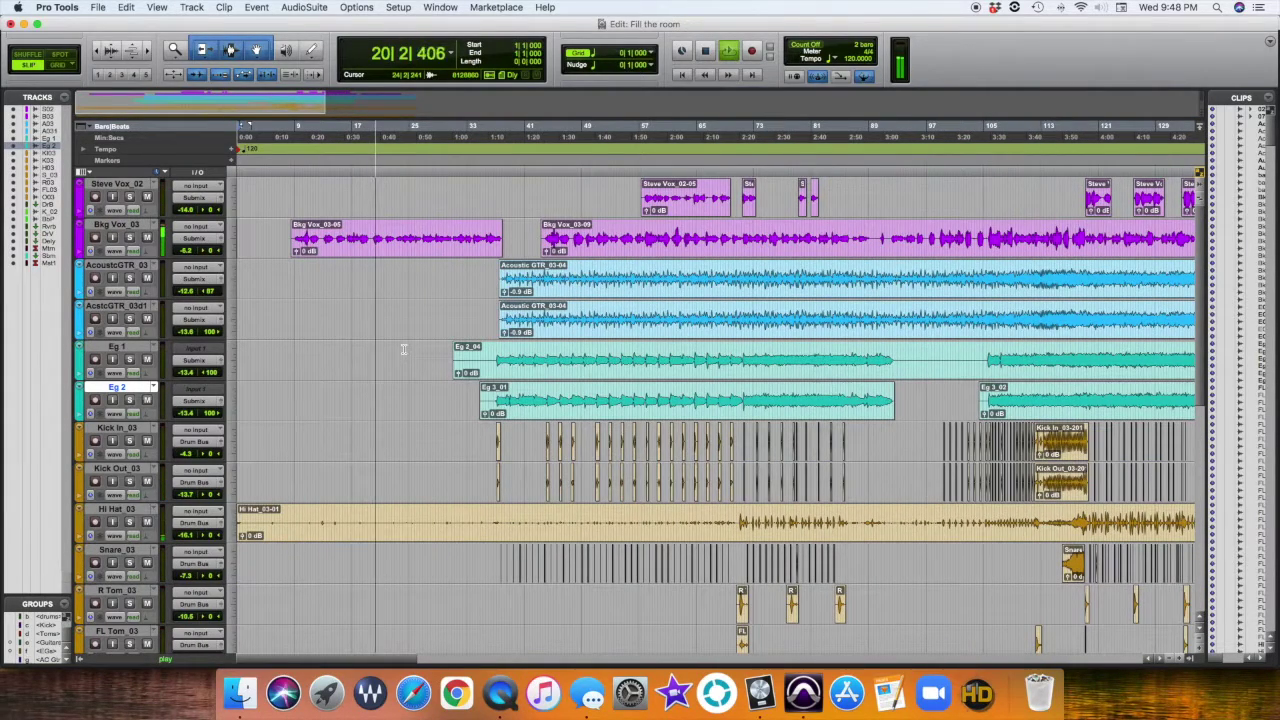
{"action": "key", "text": "space"}
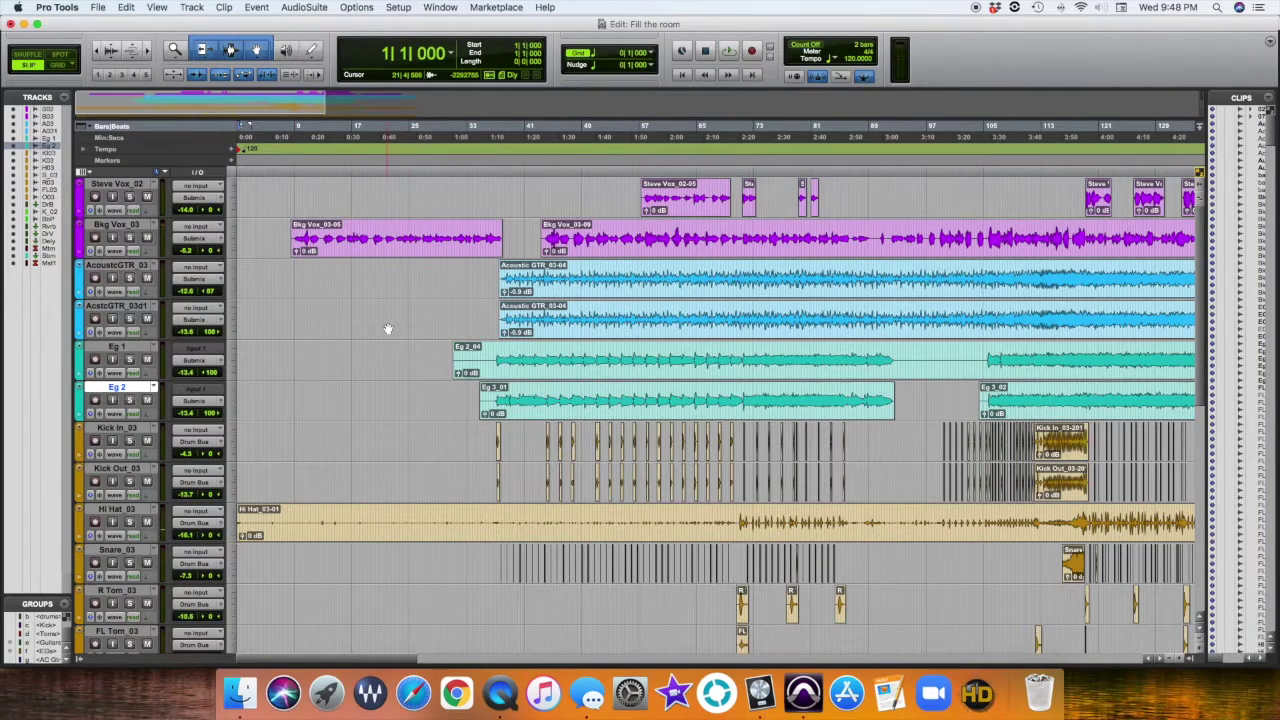
- Look over the keys and pad tracks and bring up the Mix window to review all channels' pans and levels
{"action": "scroll", "coordinate": [387, 333], "scroll_direction": "down", "scroll_amount": 10}
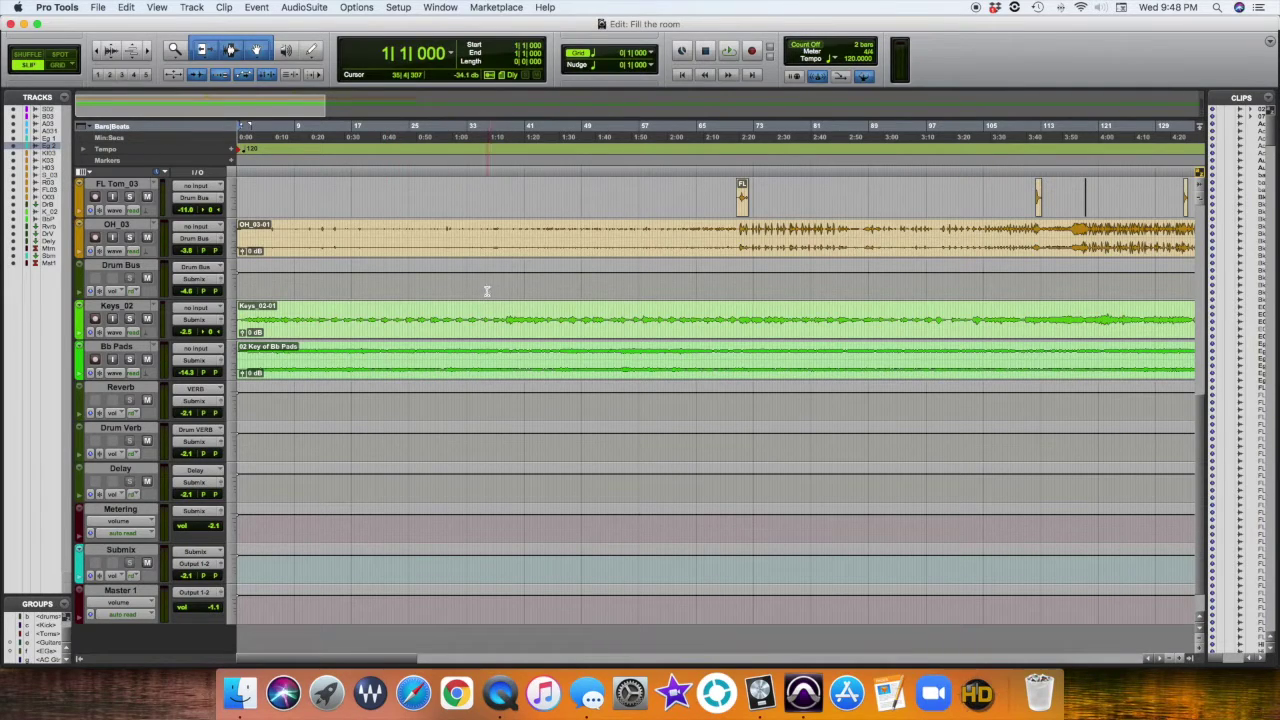
{"action": "key", "text": "super+equal"}
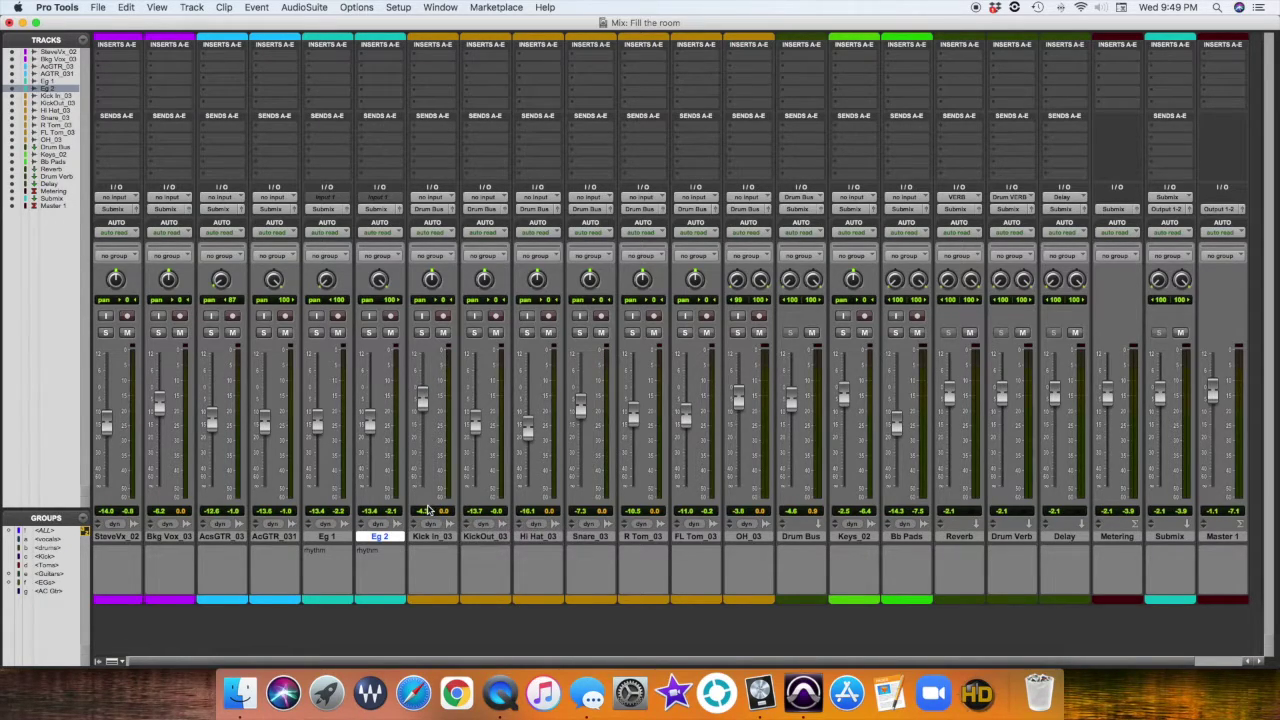
{"action": "scroll", "coordinate": [444, 505], "scroll_direction": "left", "scroll_amount": 1}
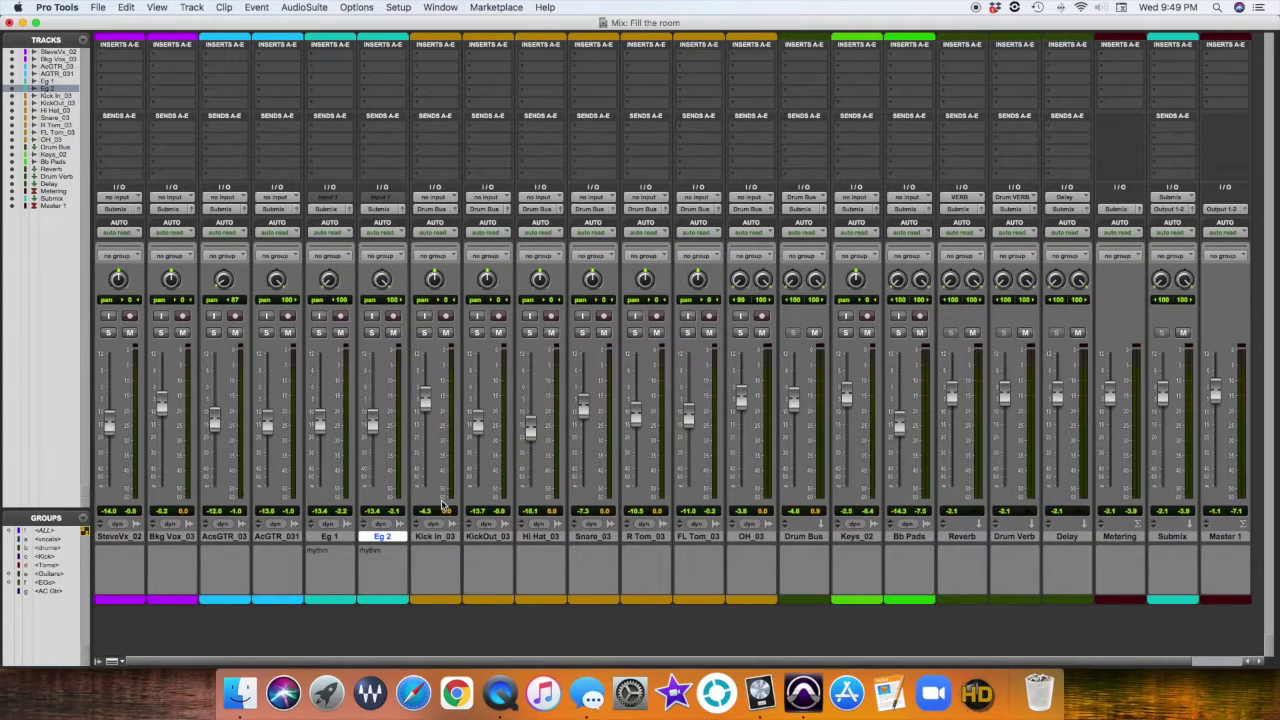